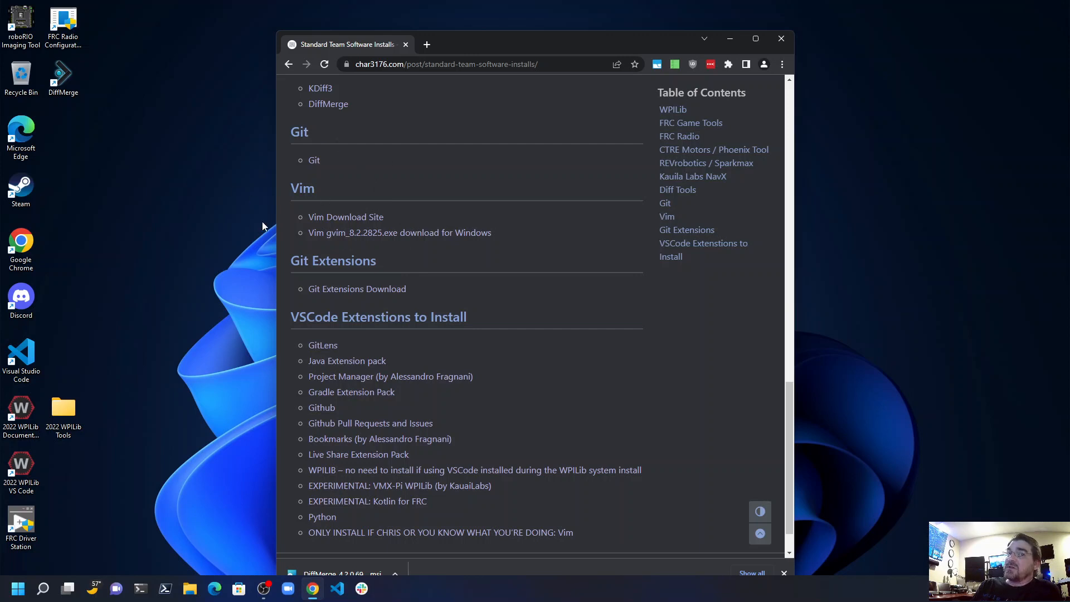
# Step: Download the 64-bit Git for Windows Setup standalone installer from the Git downloads site linked under Git
pyautogui.click(314, 161)
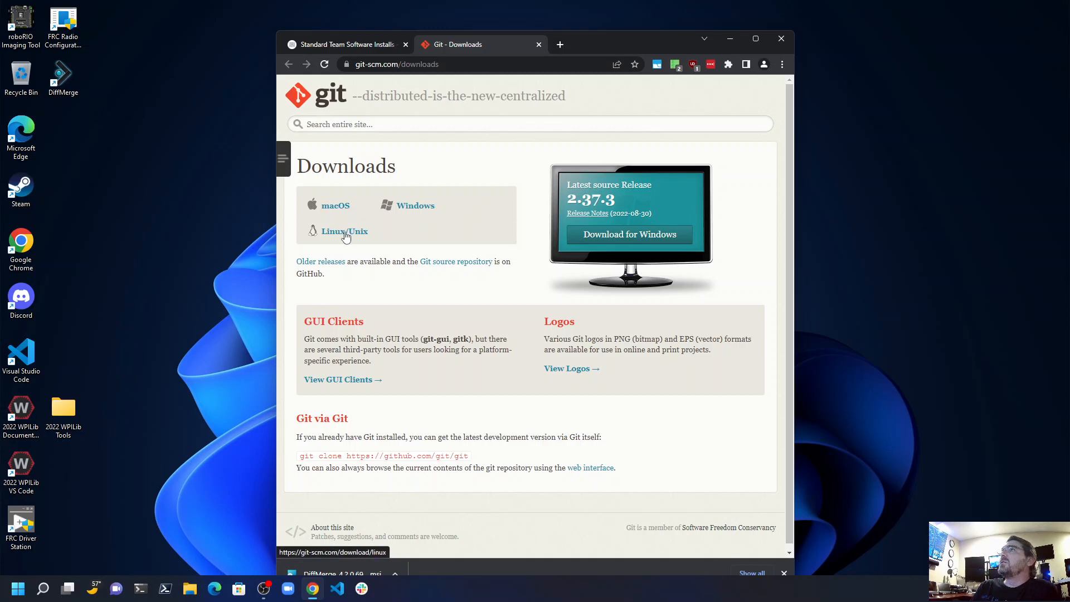
pyautogui.click(426, 210)
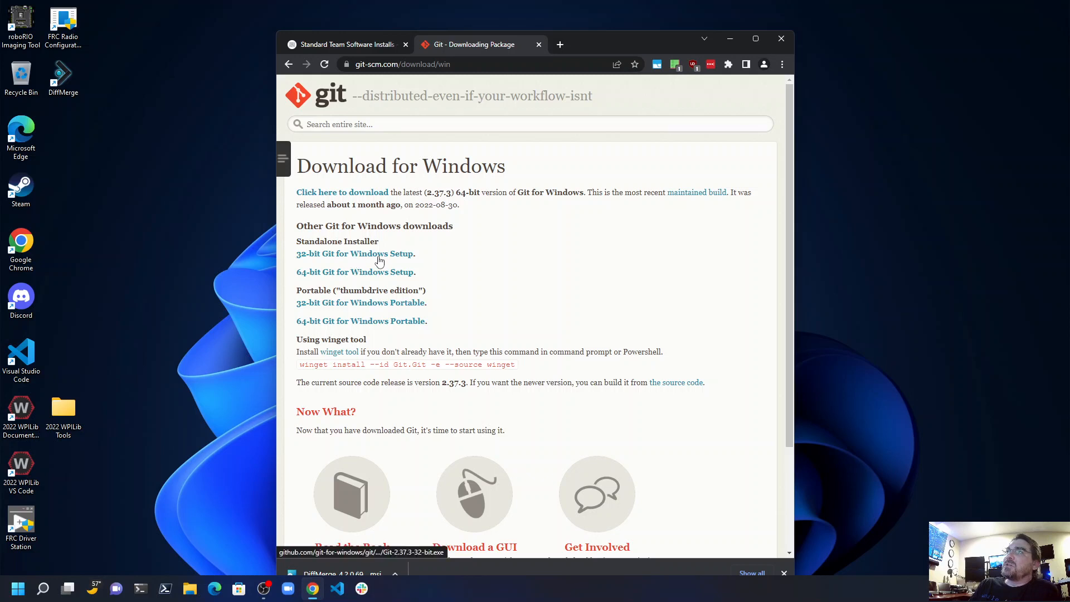
pyautogui.click(330, 274)
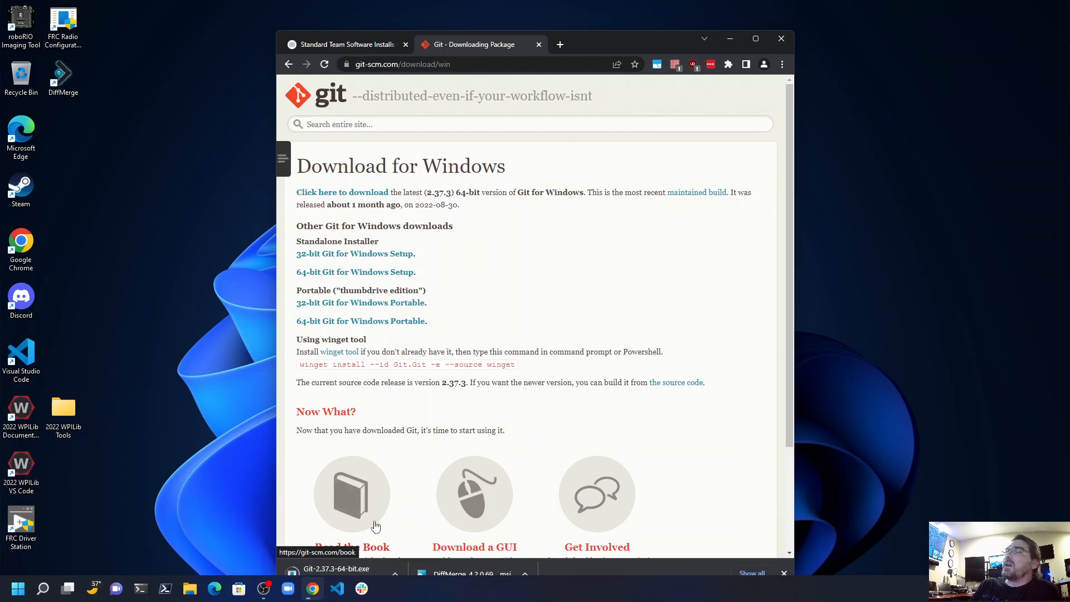
pyautogui.moveTo(616, 39); pyautogui.dragTo(601, 20)
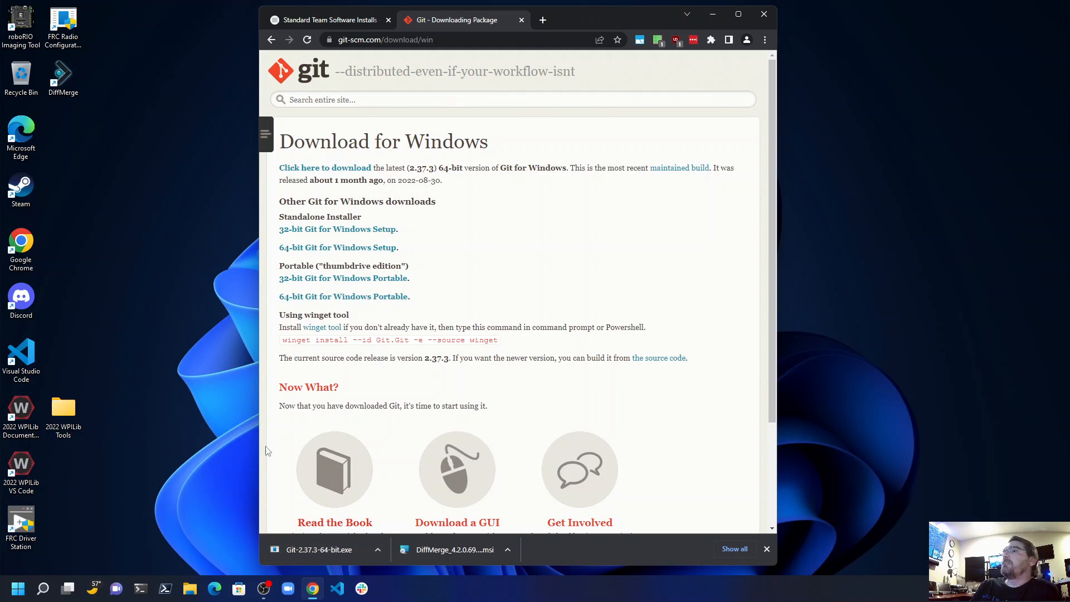
# Step: Run Git-2.37.3-64-bit.exe from the Downloads folder in File Explorer, accepting the license and the default destination C:\Program Files\Git
pyautogui.click(189, 590)
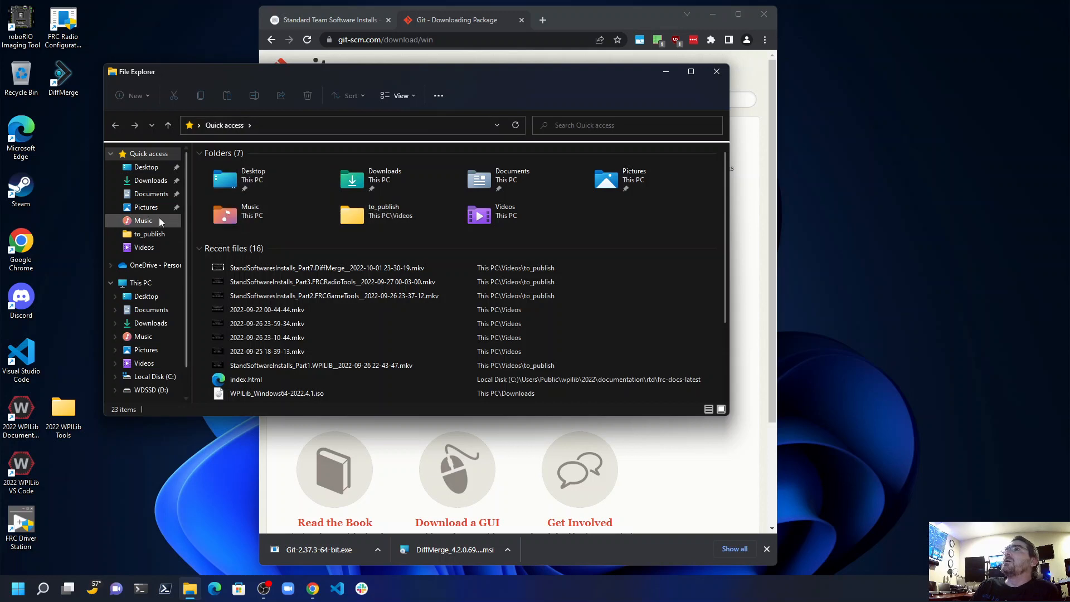
pyautogui.click(150, 181)
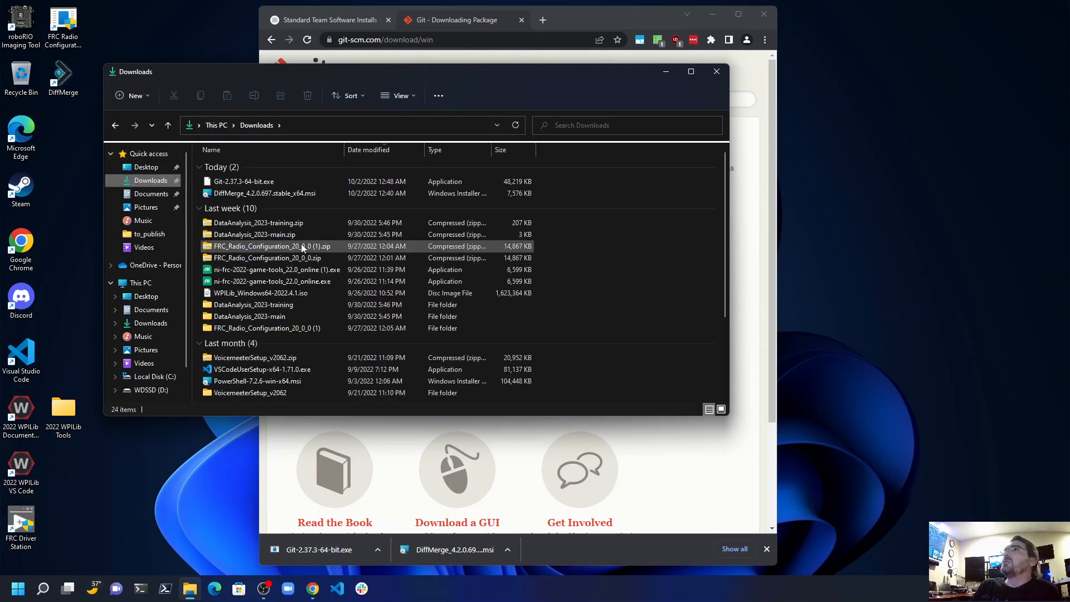
pyautogui.doubleClick(241, 183)
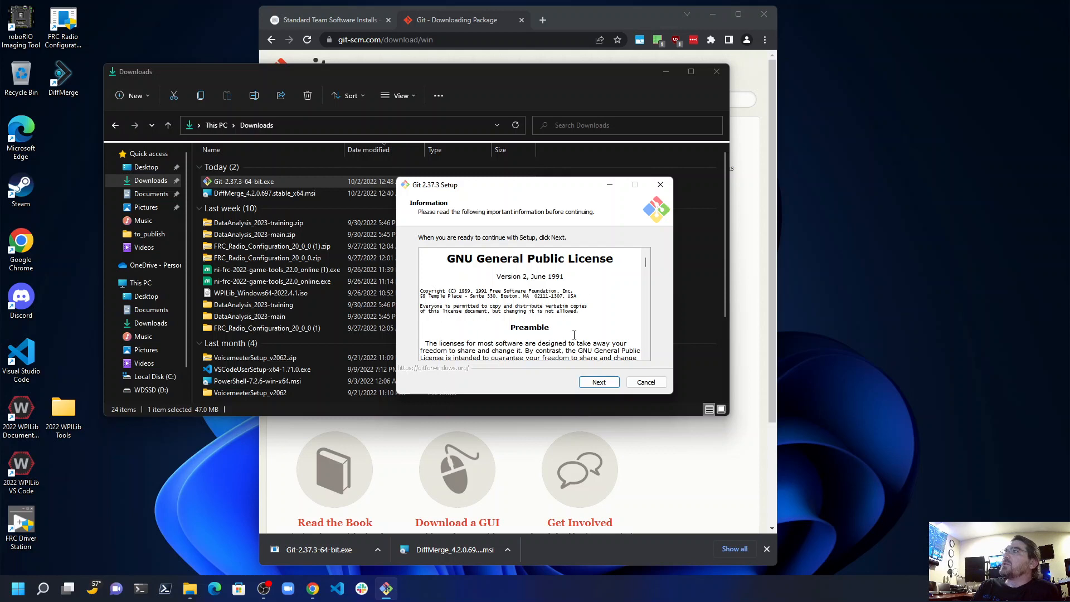
pyautogui.click(600, 382)
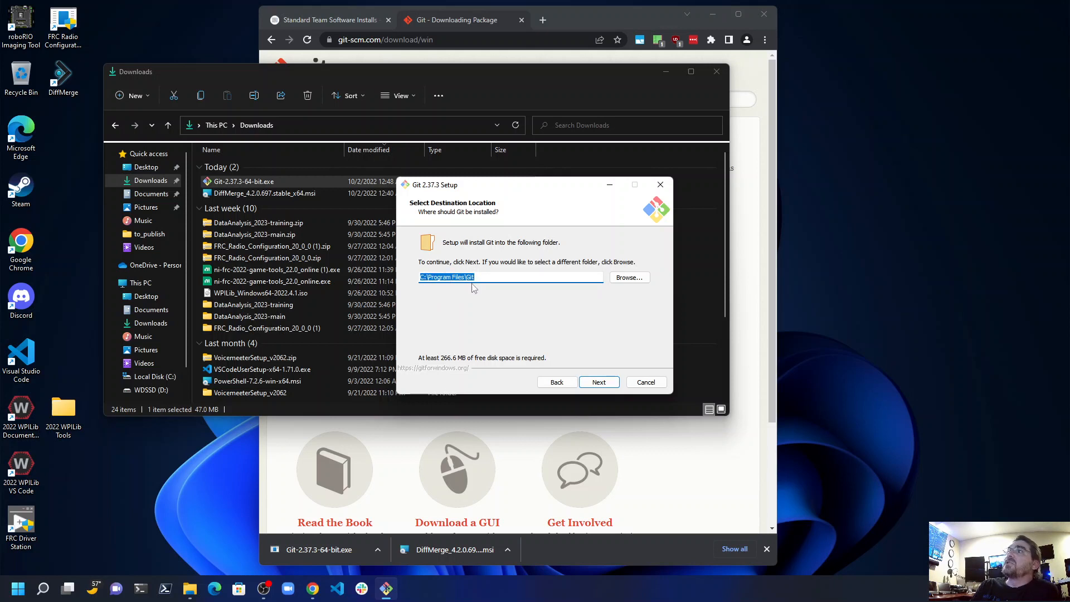
pyautogui.click(599, 383)
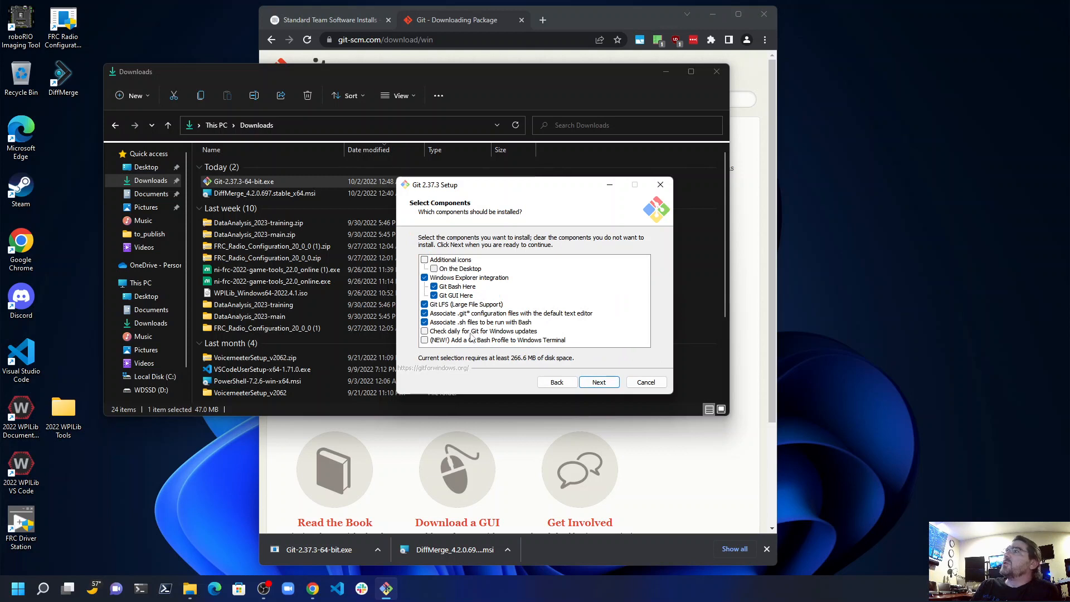
# Step: Add desktop icons, daily update checks and the Git Bash profile for Windows Terminal to the components, keeping the Git Start Menu folder
pyautogui.click(424, 261)
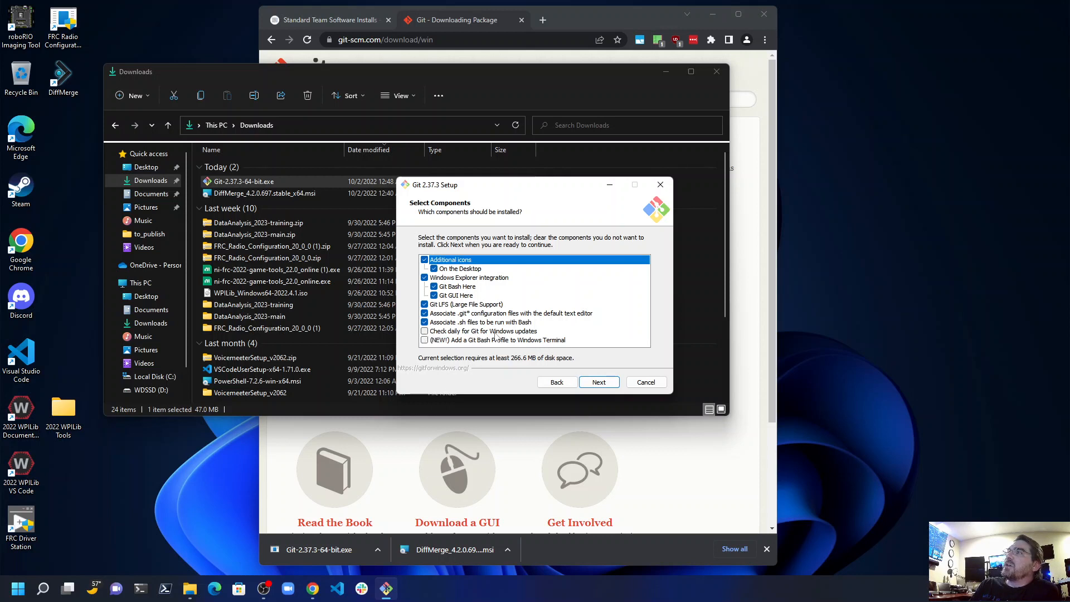
pyautogui.click(424, 333)
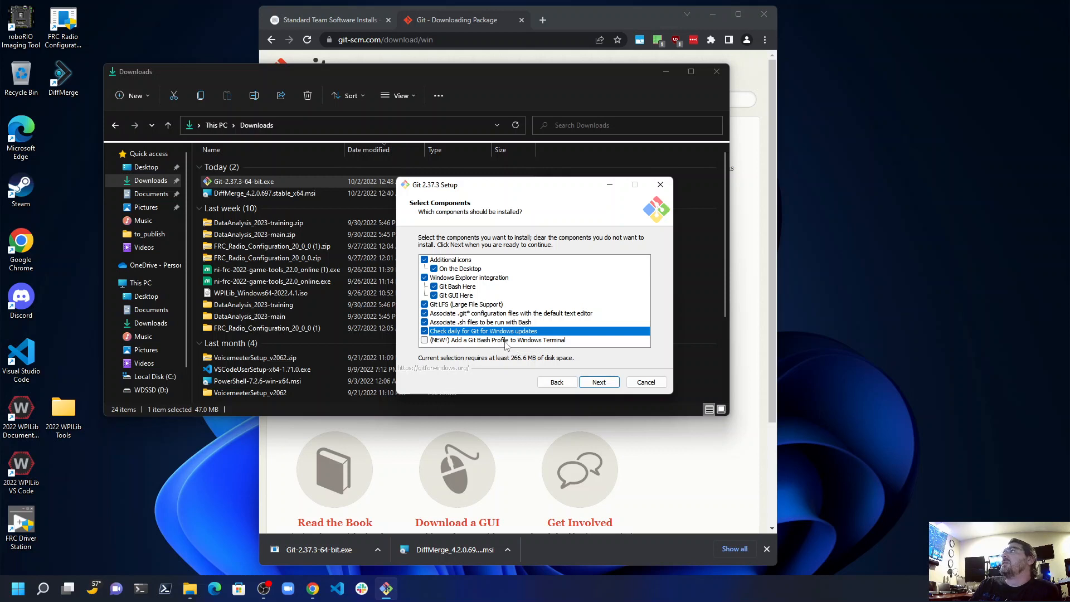
pyautogui.click(424, 340)
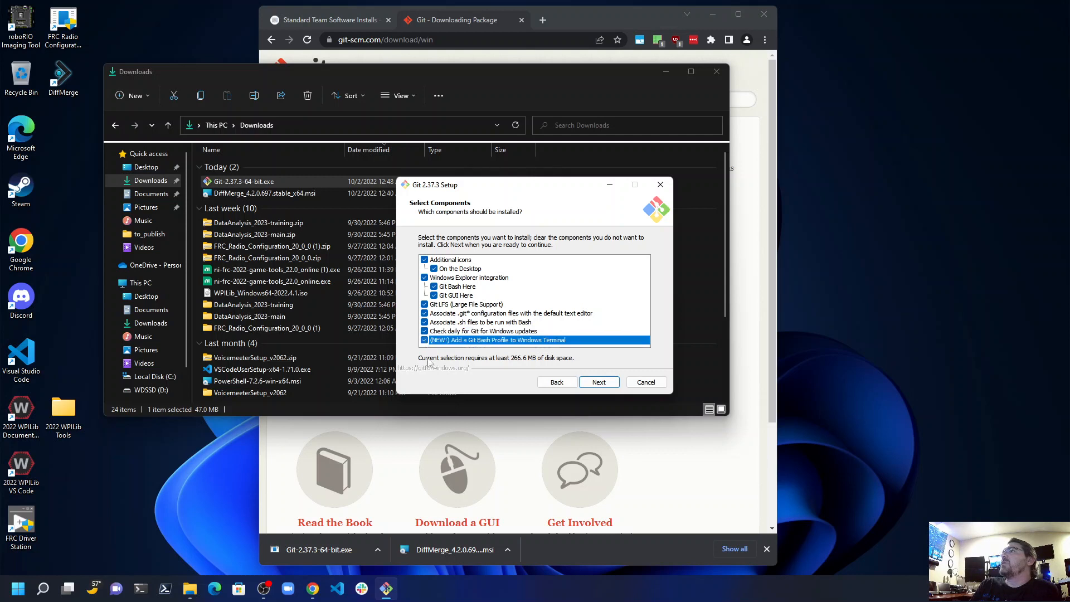
pyautogui.click(599, 382)
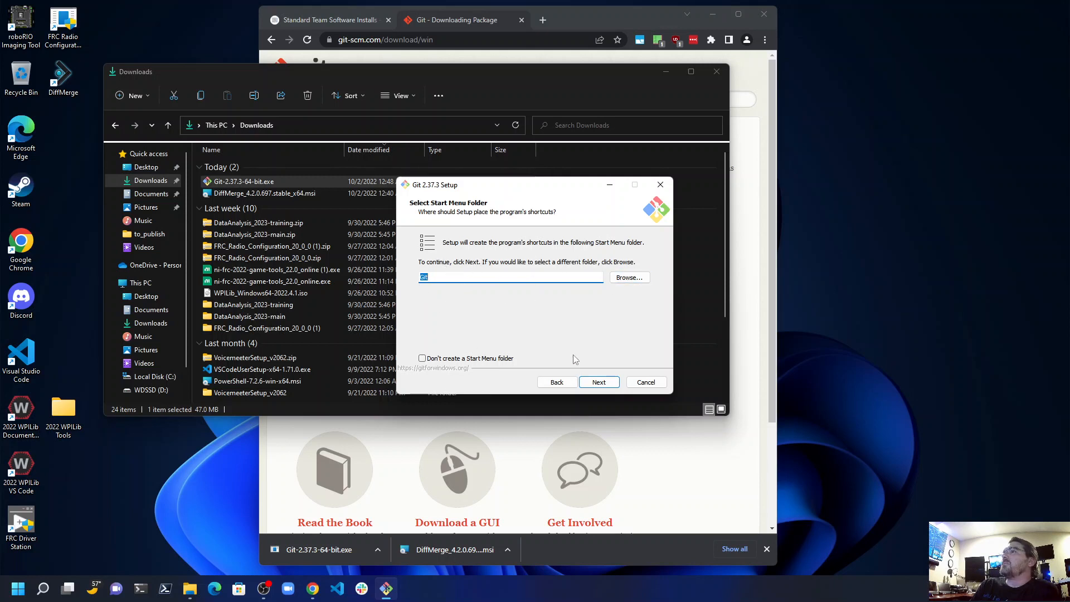
pyautogui.click(613, 385)
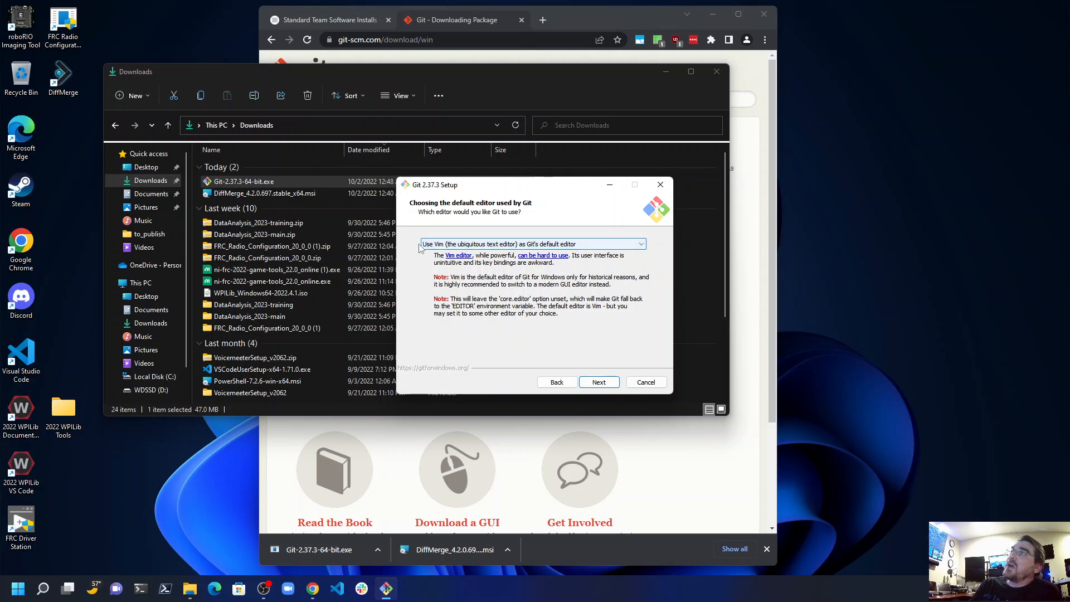
# Step: Look through the default editor choices and search Windows for "notepad"
pyautogui.click(462, 245)
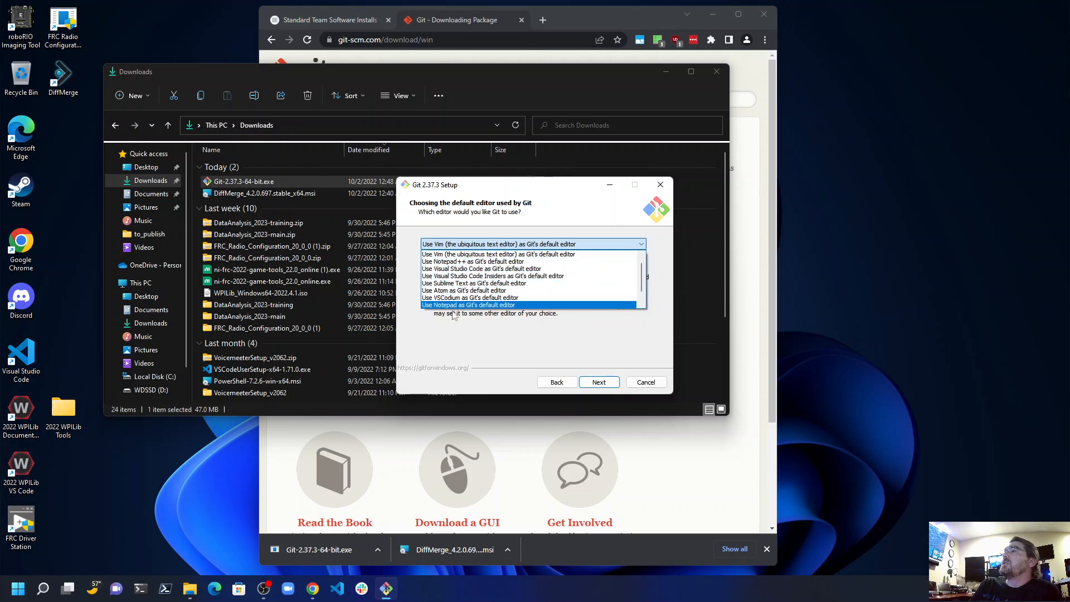
pyautogui.click(444, 342)
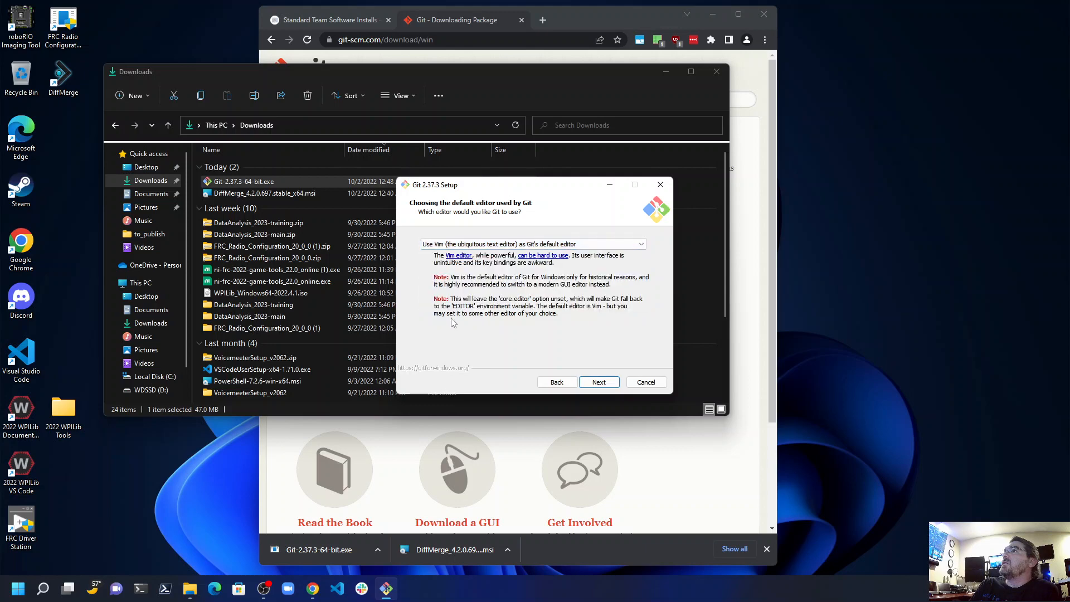
pyautogui.click(14, 592)
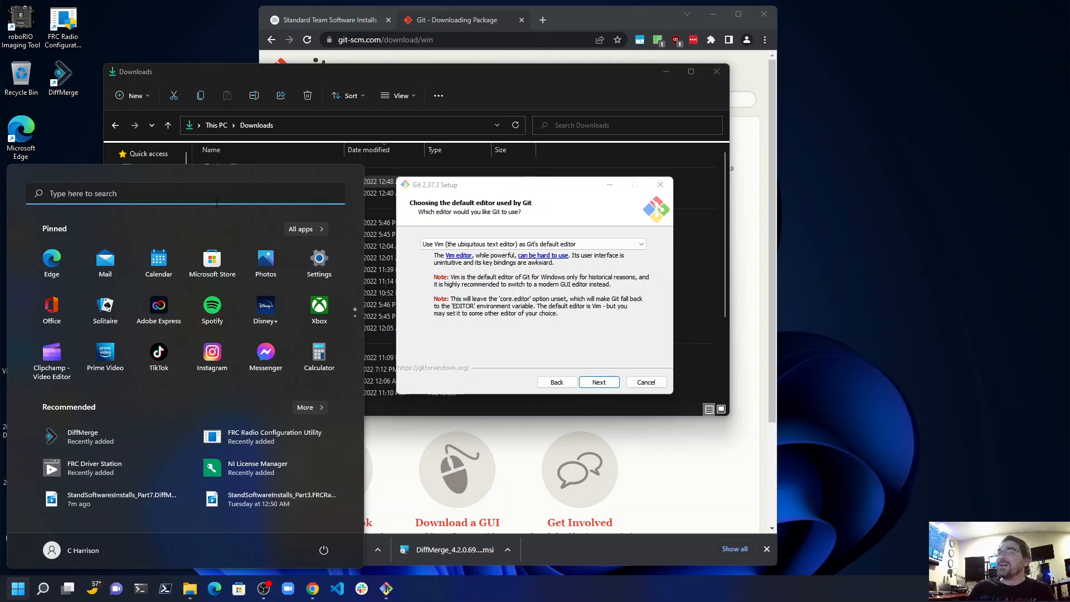
pyautogui.click(246, 196)
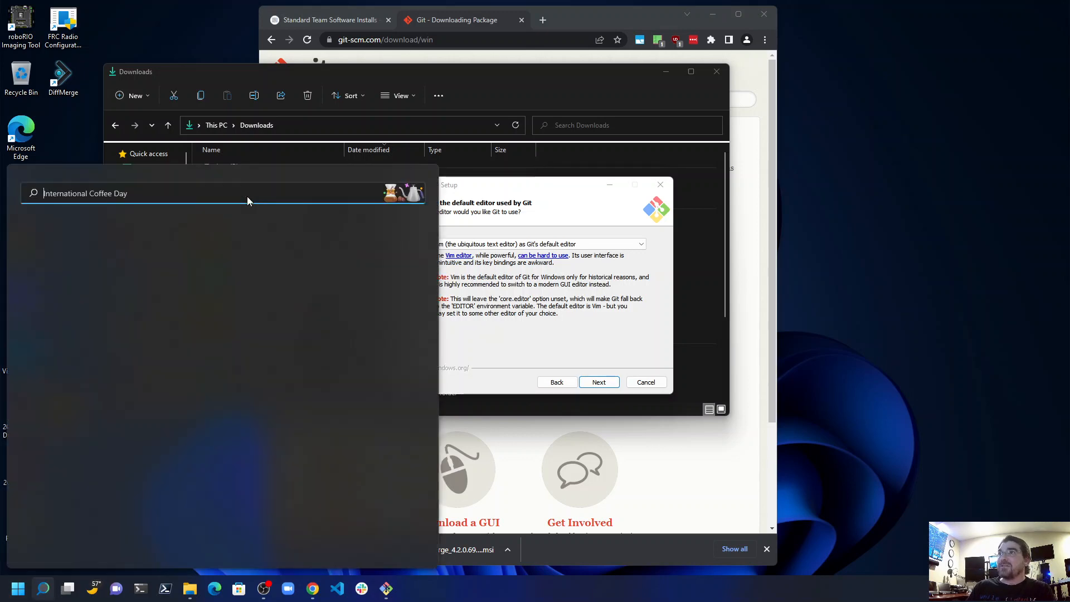
pyautogui.write('notepad')
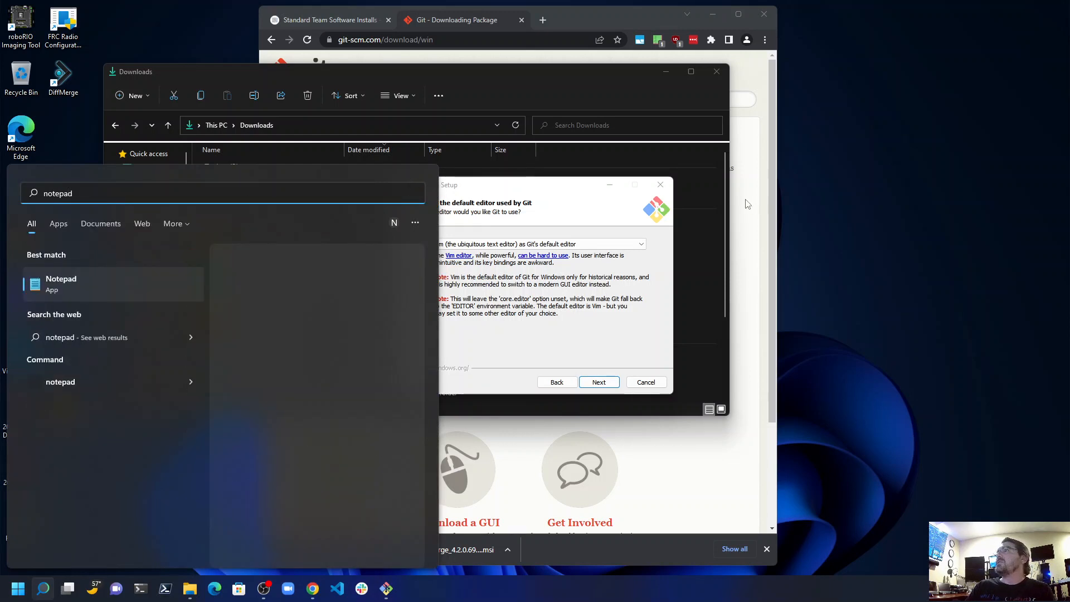
pyautogui.click(557, 197)
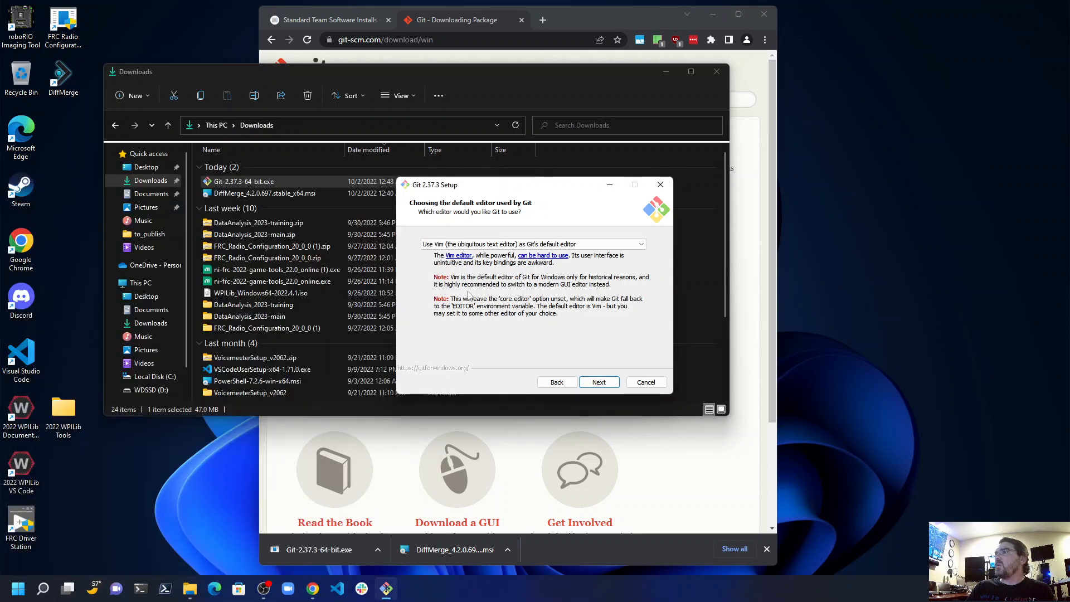
# Step: Set Notepad as Git's default editor and continue the setup
pyautogui.click(489, 245)
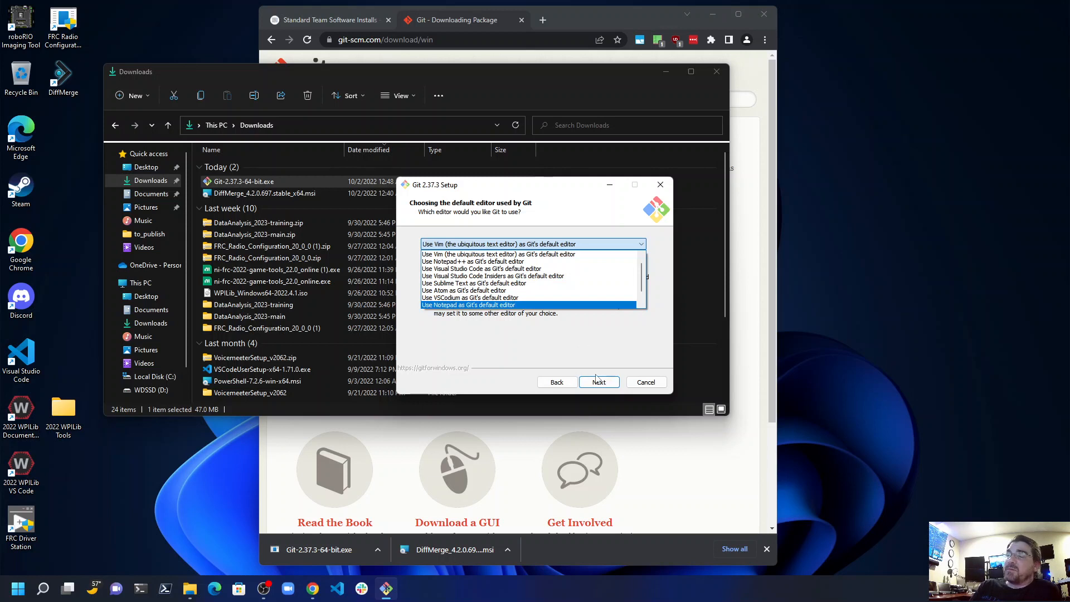
pyautogui.click(463, 306)
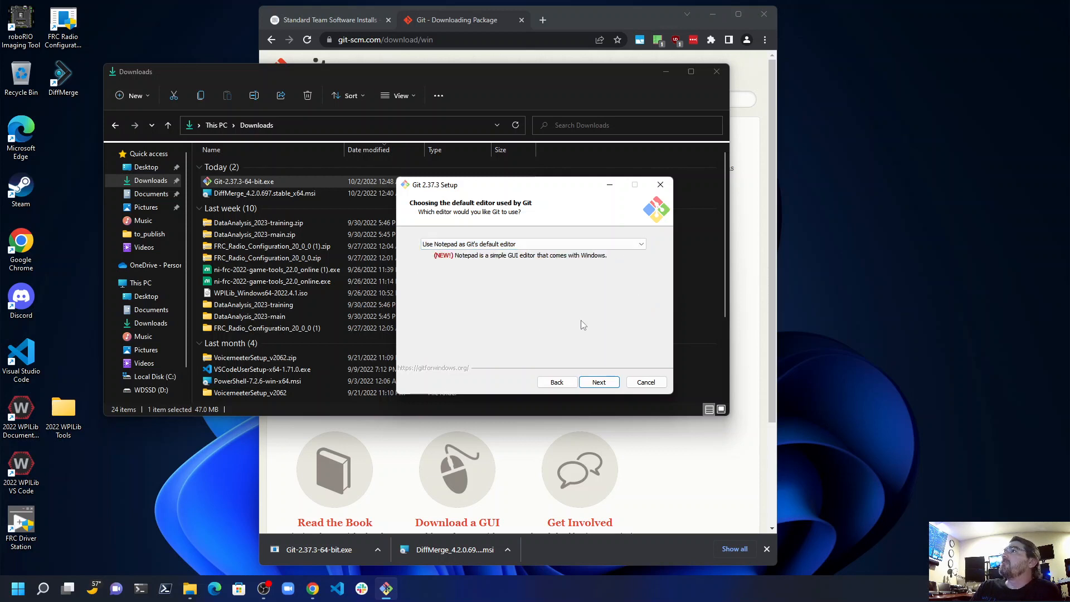
pyautogui.click(601, 385)
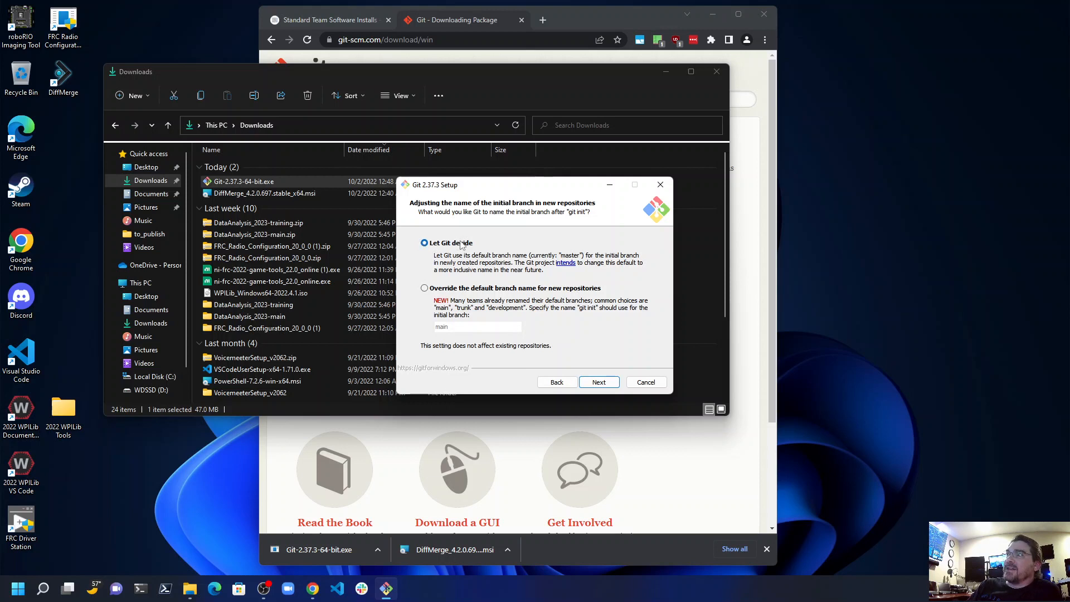
# Step: Let Git decide the initial branch name, and accept command-line plus 3rd-party PATH access, bundled OpenSSH and the OpenSSL library
pyautogui.click(598, 382)
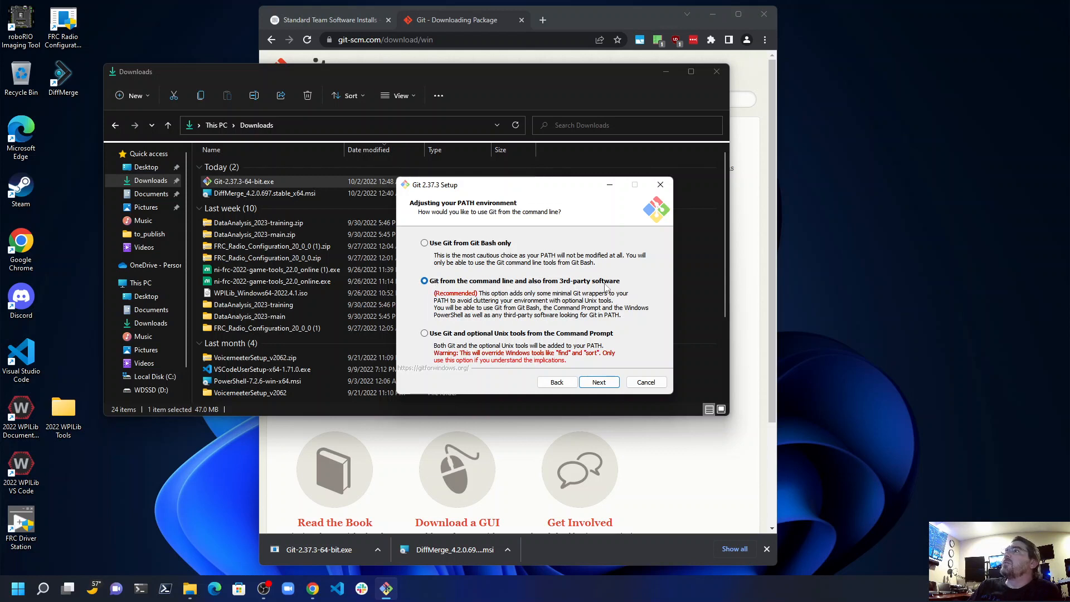
pyautogui.click(599, 383)
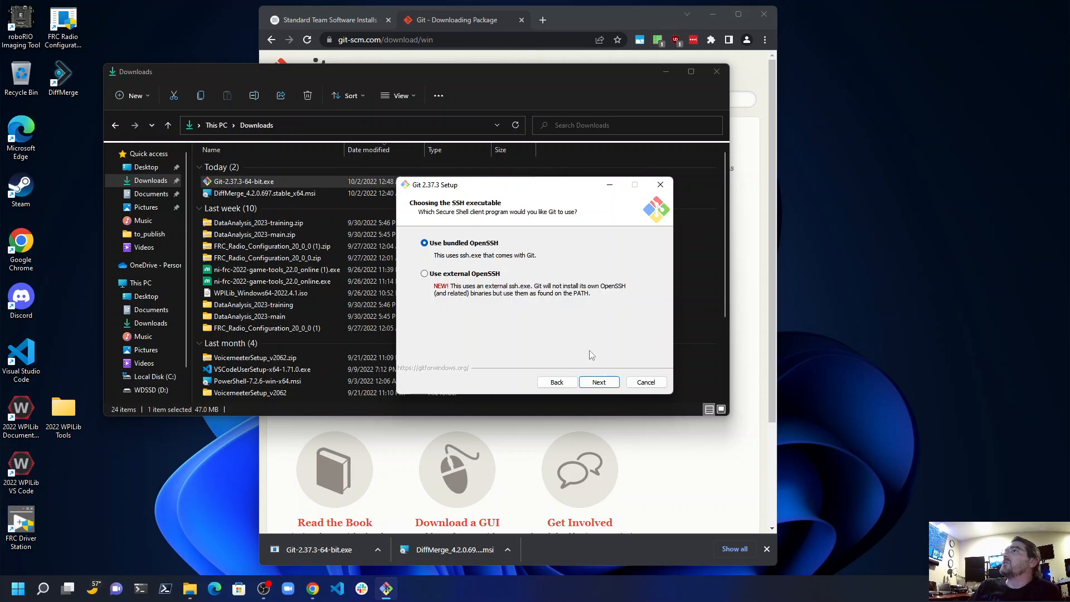
pyautogui.click(597, 384)
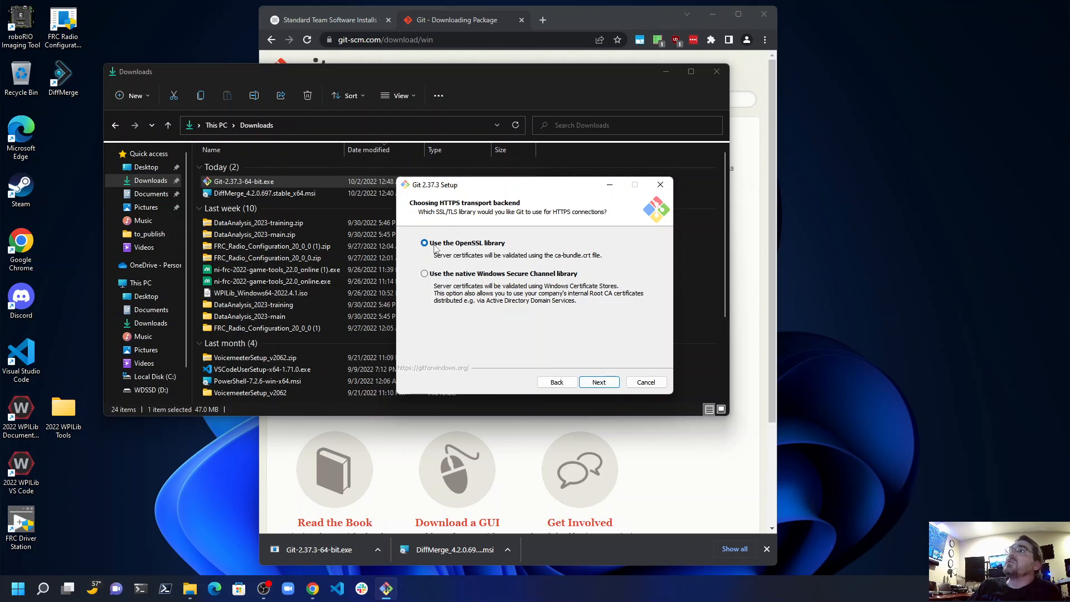
pyautogui.click(599, 383)
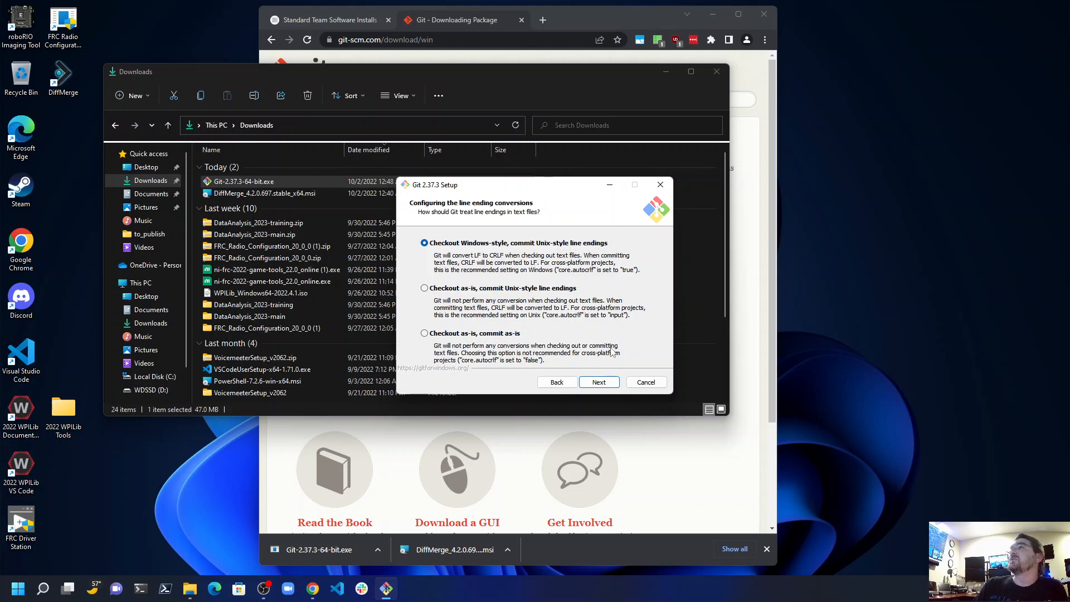
# Step: Accept Windows-style checkout with Unix-style commits, the MinTTY terminal, fast-forward or merge pulls, and Git Credential Manager
pyautogui.click(601, 383)
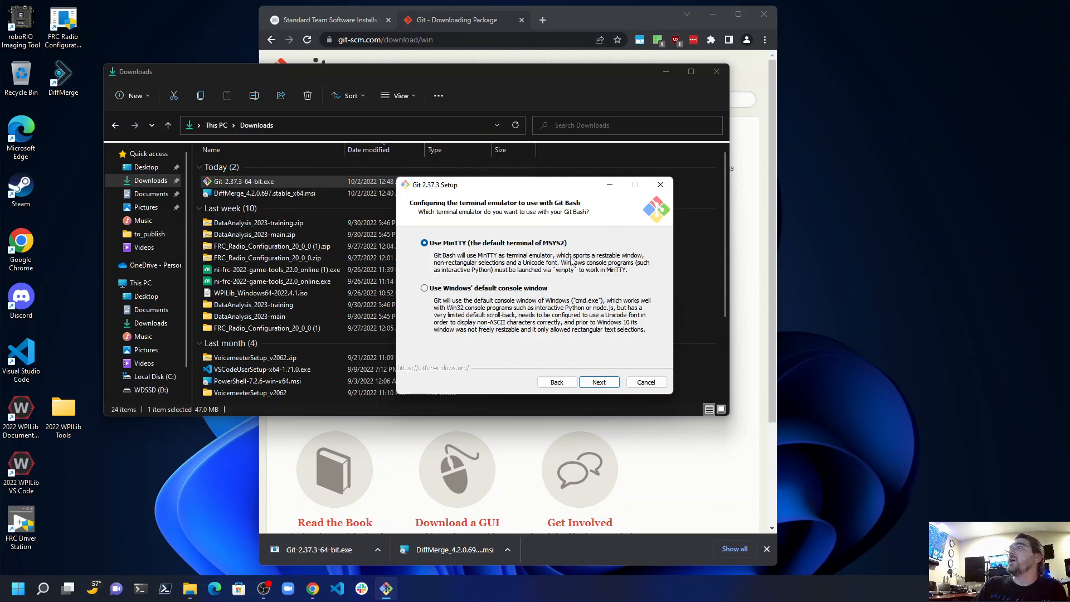
pyautogui.click(600, 381)
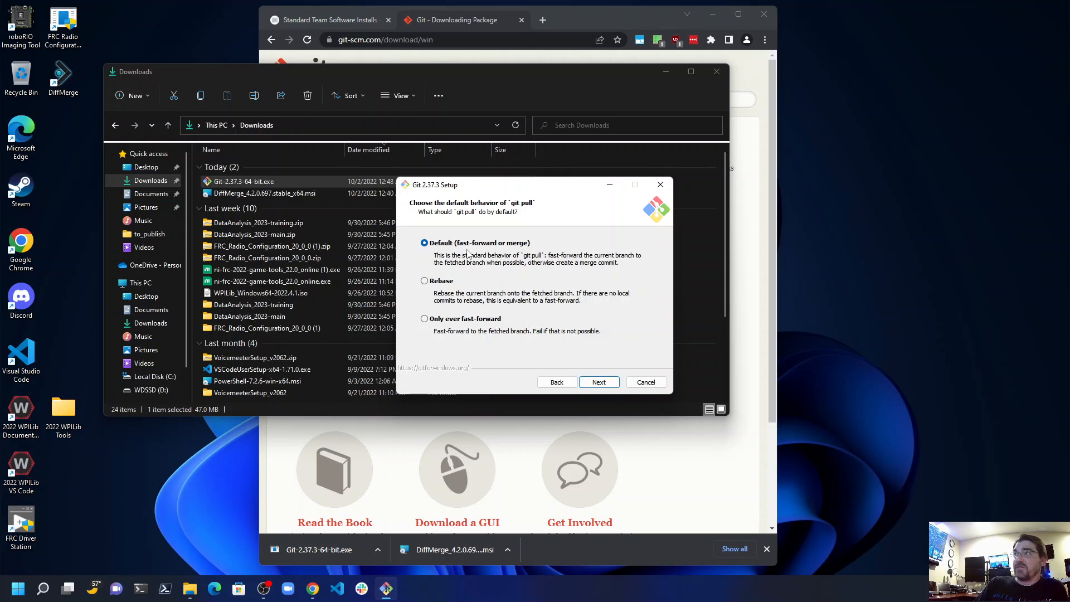
pyautogui.click(603, 384)
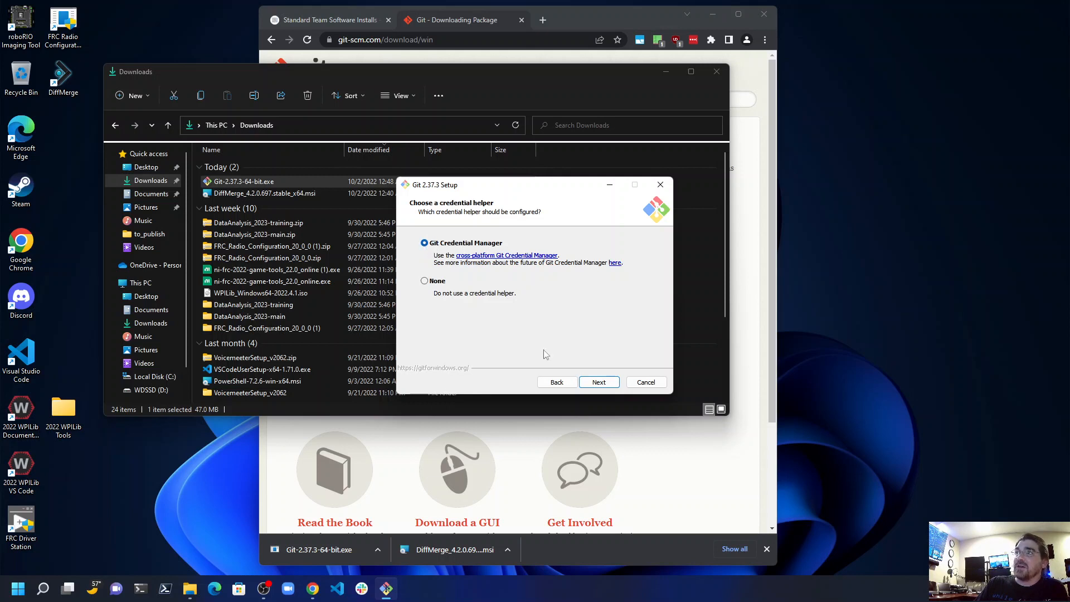
pyautogui.click(599, 382)
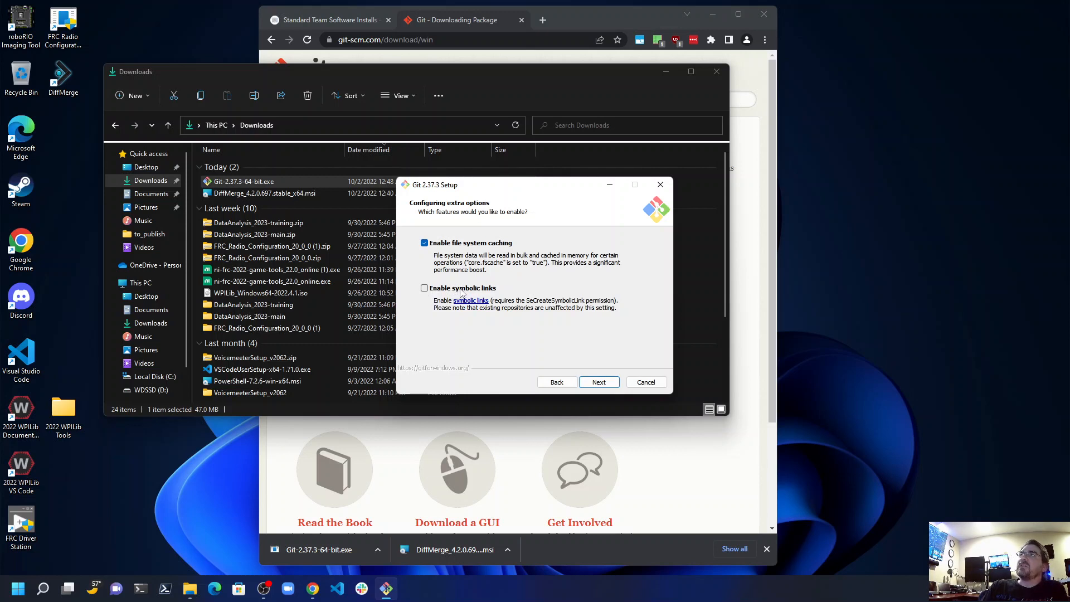
# Step: Install Git with file system caching and no experimental options, and exit the setup without viewing the release notes
pyautogui.click(600, 383)
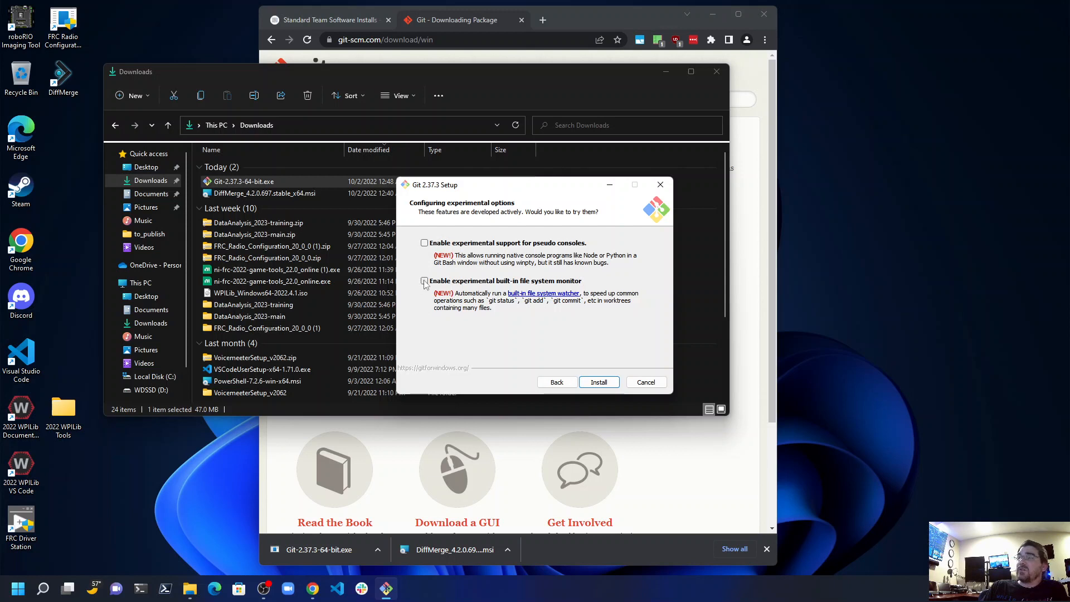
pyautogui.click(605, 383)
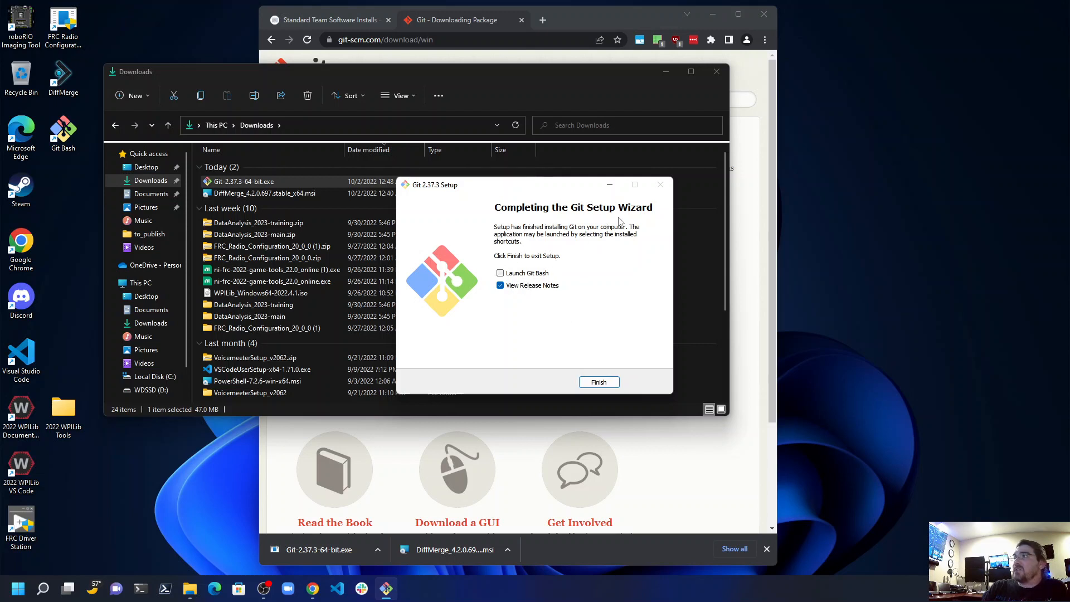
pyautogui.click(501, 286)
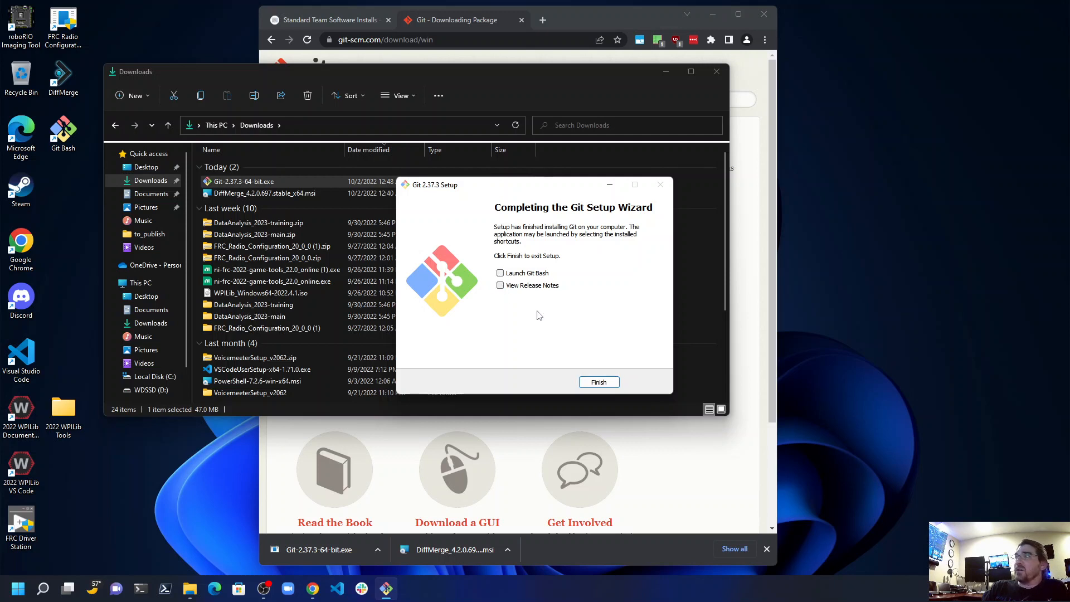
pyautogui.click(599, 383)
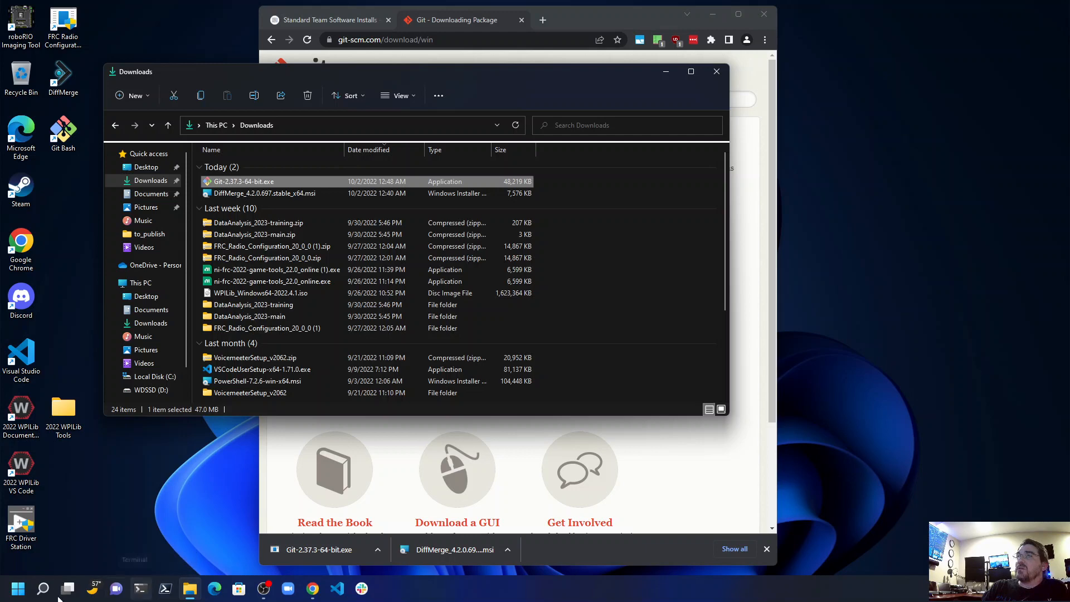
# Step: Try to find the terminal app by searching Windows for "window terminal", and clear the query
pyautogui.click(18, 588)
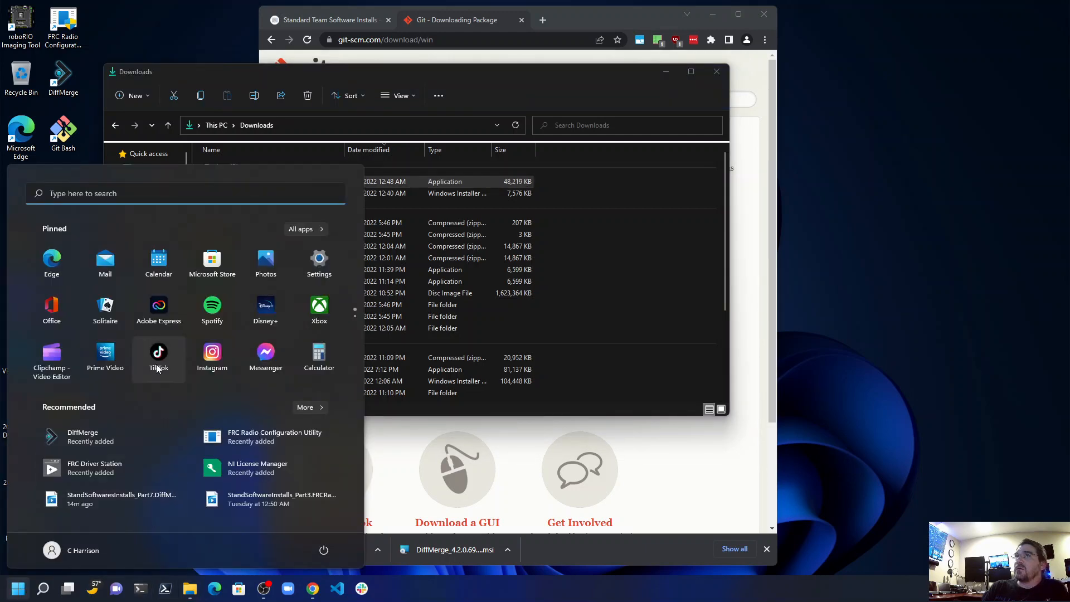
pyautogui.click(197, 192)
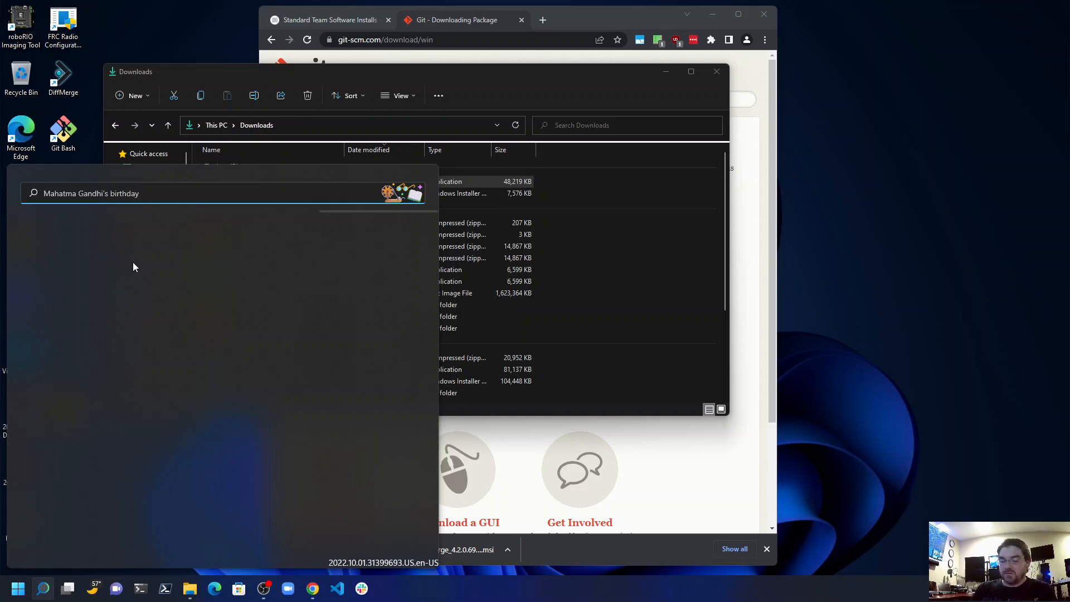
pyautogui.write('window ')
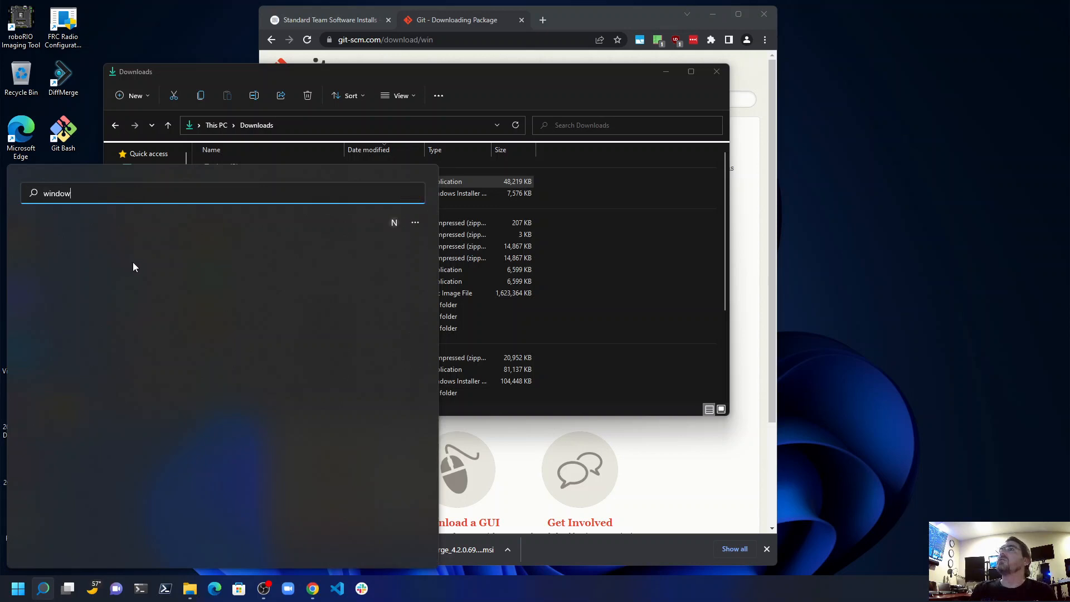
pyautogui.write('terminal')
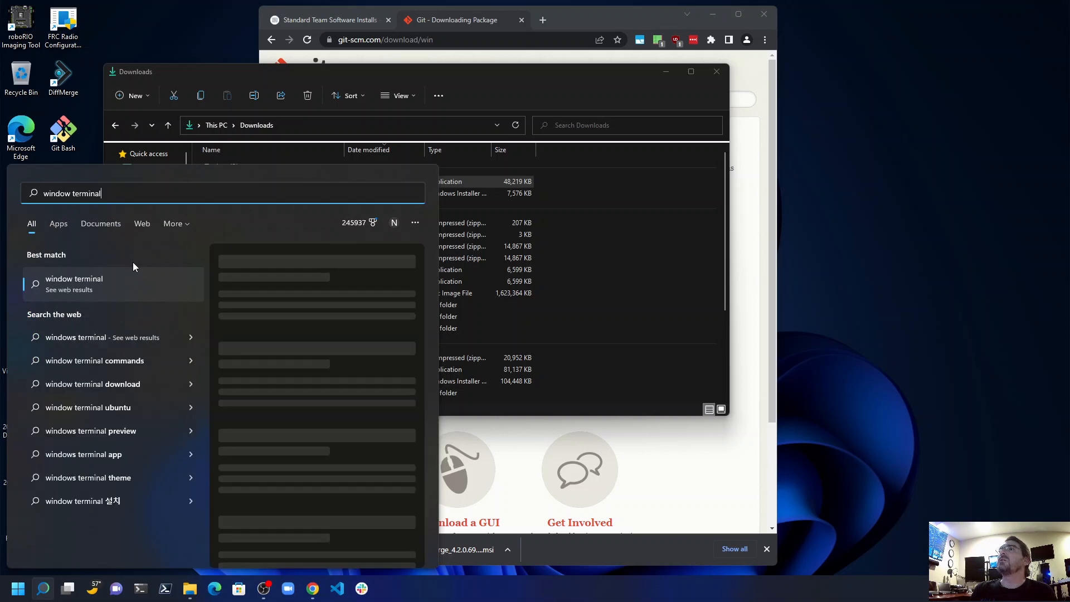
pyautogui.press('BackSpace')
pyautogui.press('BackSpace')
pyautogui.press('BackSpace')
pyautogui.press('BackSpace')
pyautogui.press('BackSpace')
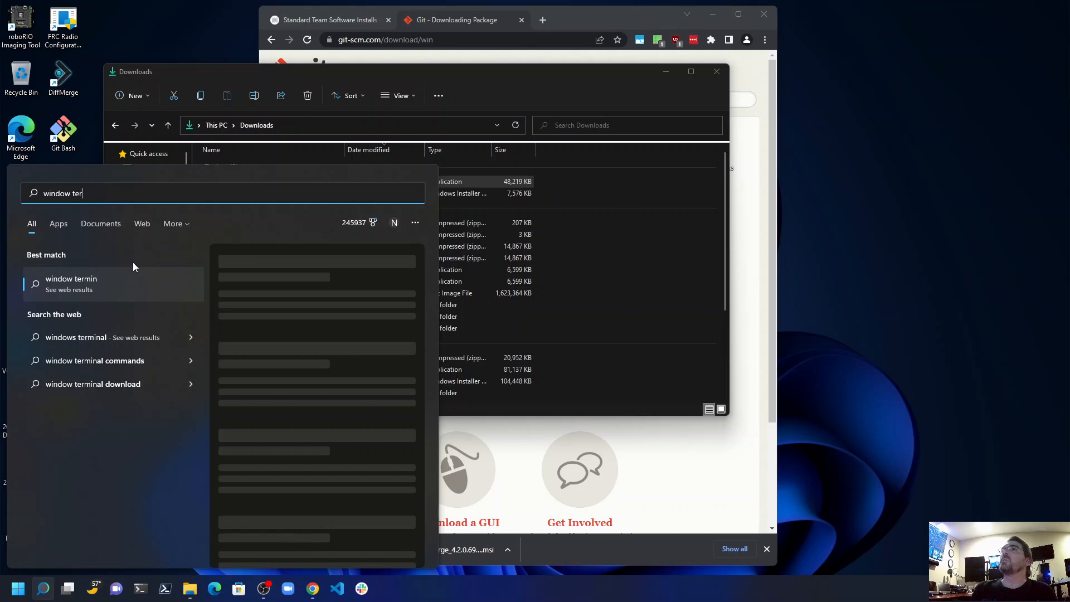
pyautogui.press('BackSpace')
pyautogui.press('BackSpace')
pyautogui.press('BackSpace')
pyautogui.press('BackSpace')
pyautogui.press('BackSpace')
pyautogui.press('BackSpace')
pyautogui.press('BackSpace')
pyautogui.press('BackSpace')
pyautogui.press('BackSpace')
pyautogui.press('BackSpace')
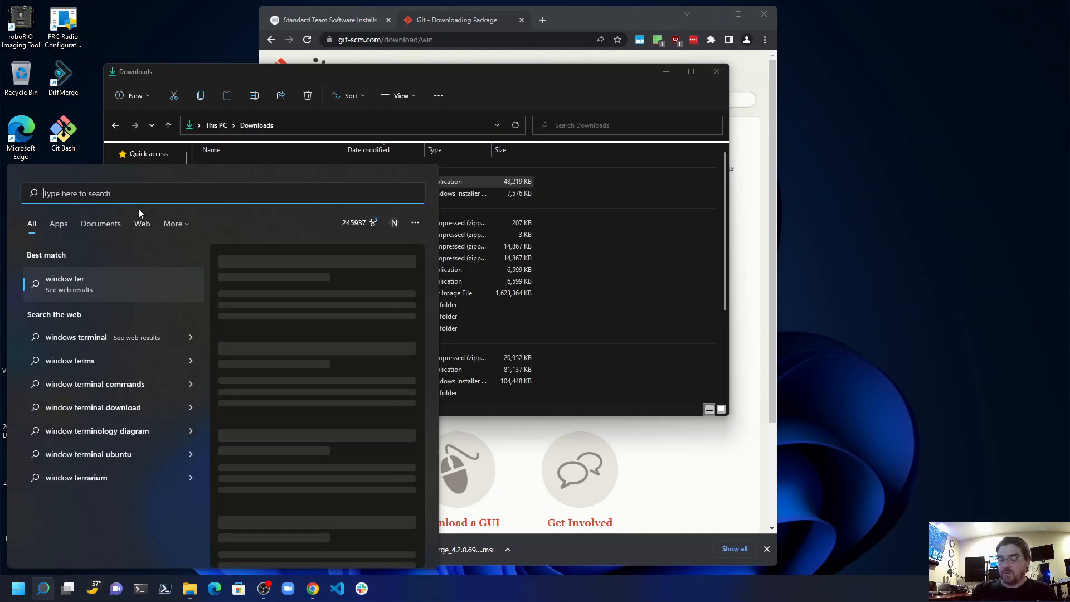
# Step: Try searching Windows for "cmd32" instead, and clear the query
pyautogui.write('cmd32')
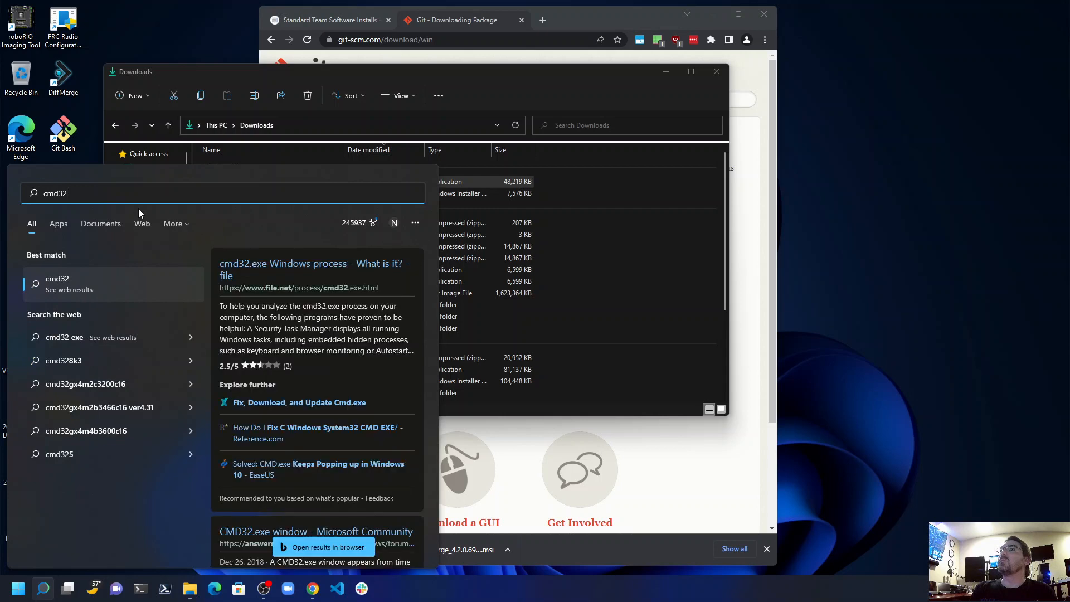
pyautogui.press('BackSpace')
pyautogui.press('BackSpace')
pyautogui.press('BackSpace')
pyautogui.press('BackSpace')
pyautogui.press('BackSpace')
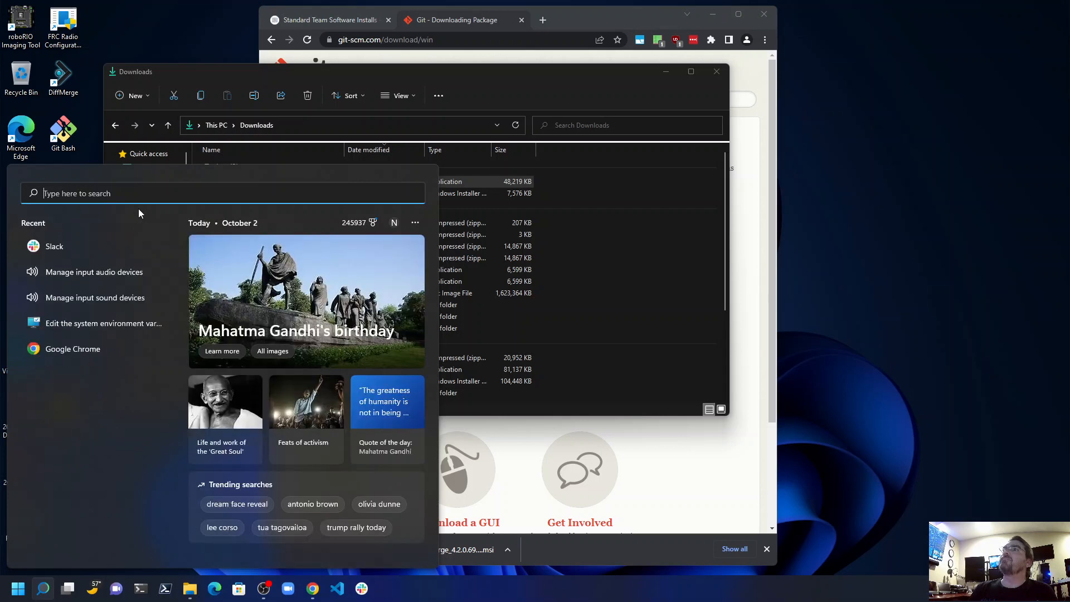
# Step: Find Command Prompt with the search "cmd", open it, and run git to check the installation
pyautogui.write('cmd')
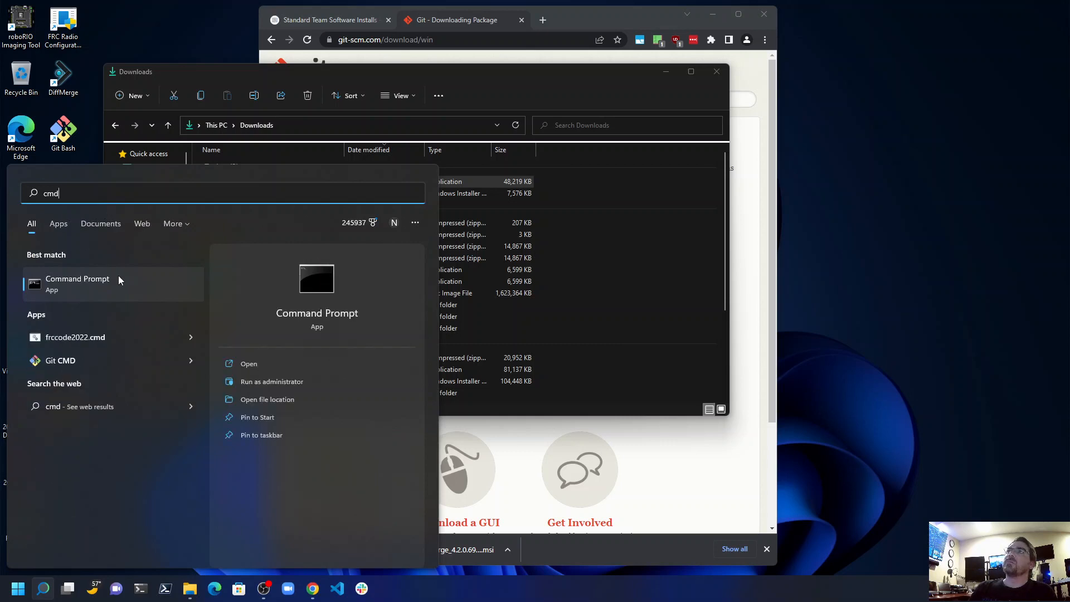
pyautogui.click(67, 283)
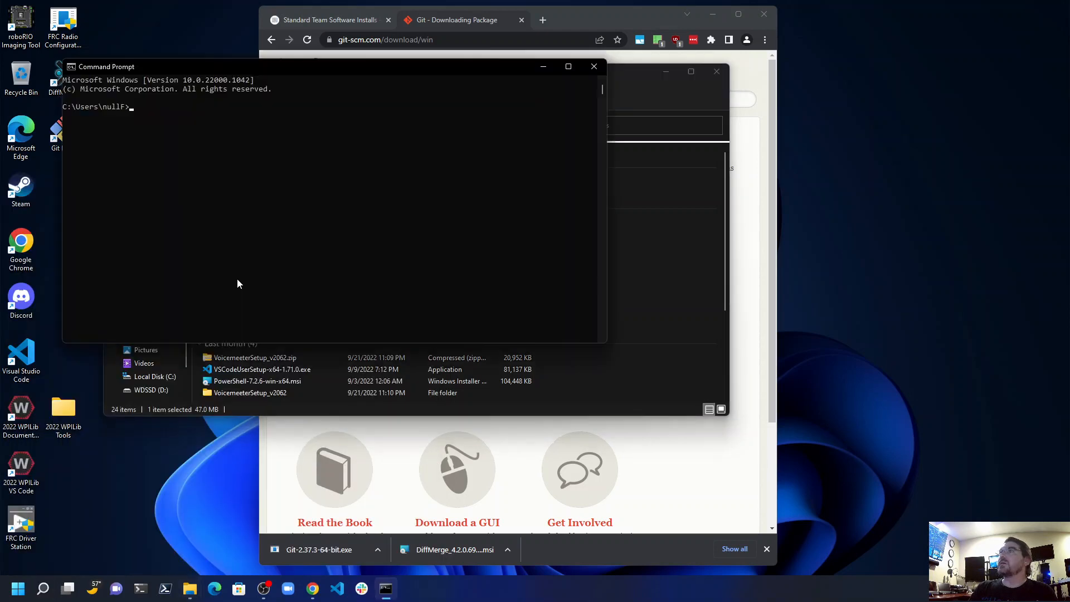
pyautogui.write('j')
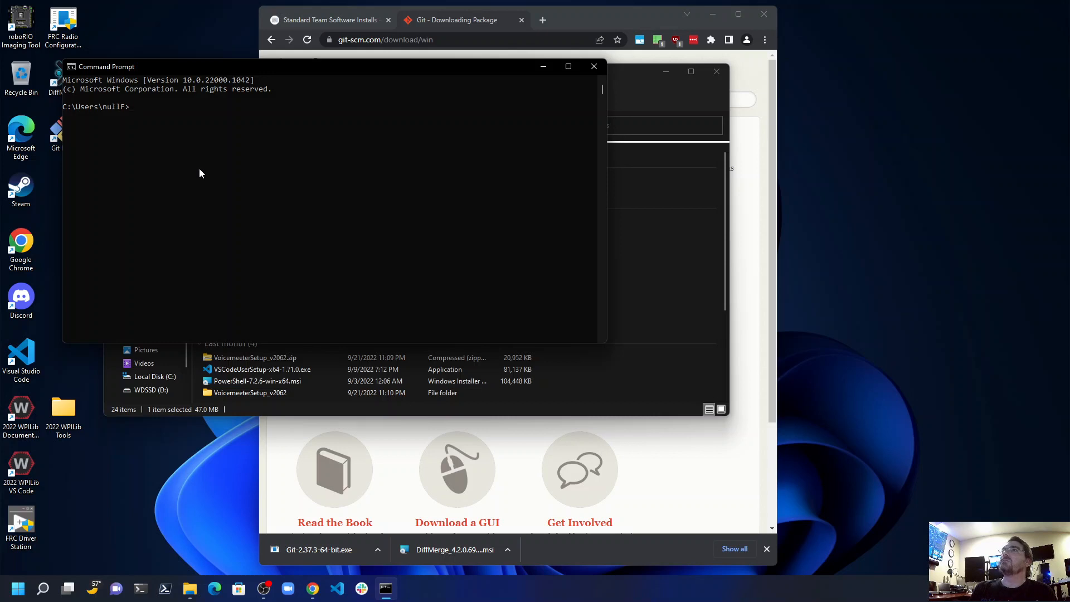
pyautogui.write('git')
pyautogui.press('Return')
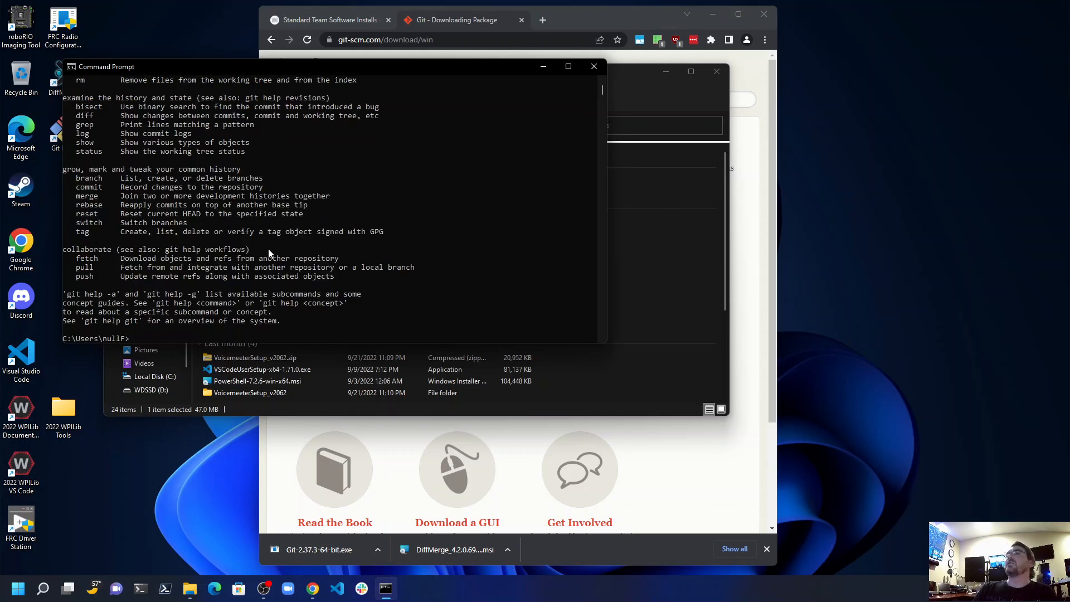
# Step: Examine the usage text and the list of common Git commands in the command output
pyautogui.scroll(7, 269, 249)
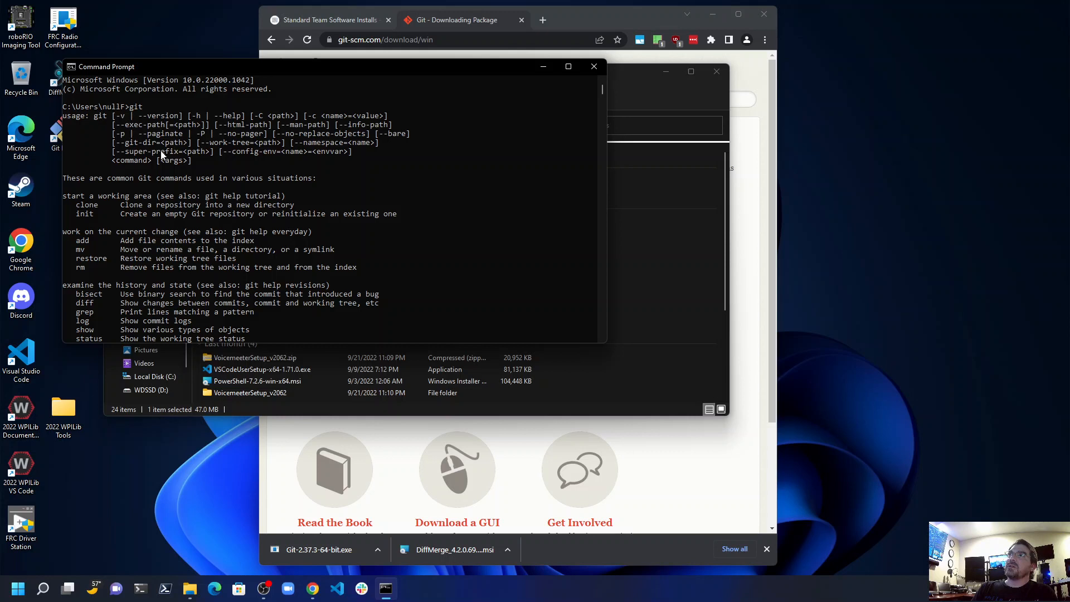
pyautogui.scroll(-9, 181, 231)
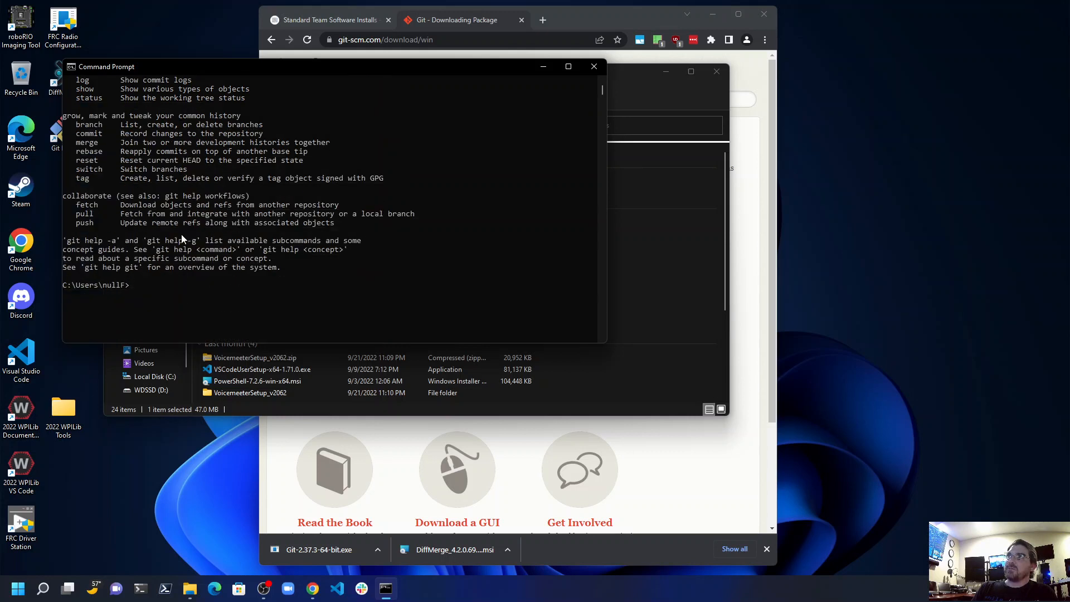
pyautogui.scroll(5, 183, 225)
pyautogui.scroll(4, 183, 225)
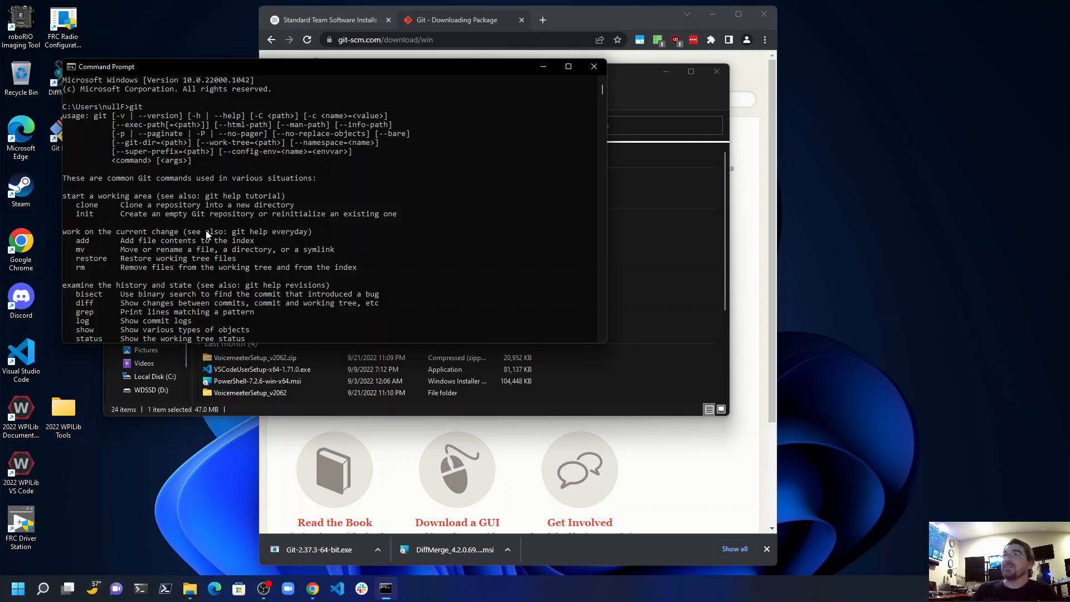
pyautogui.scroll(-1, 183, 180)
pyautogui.scroll(-6, 183, 179)
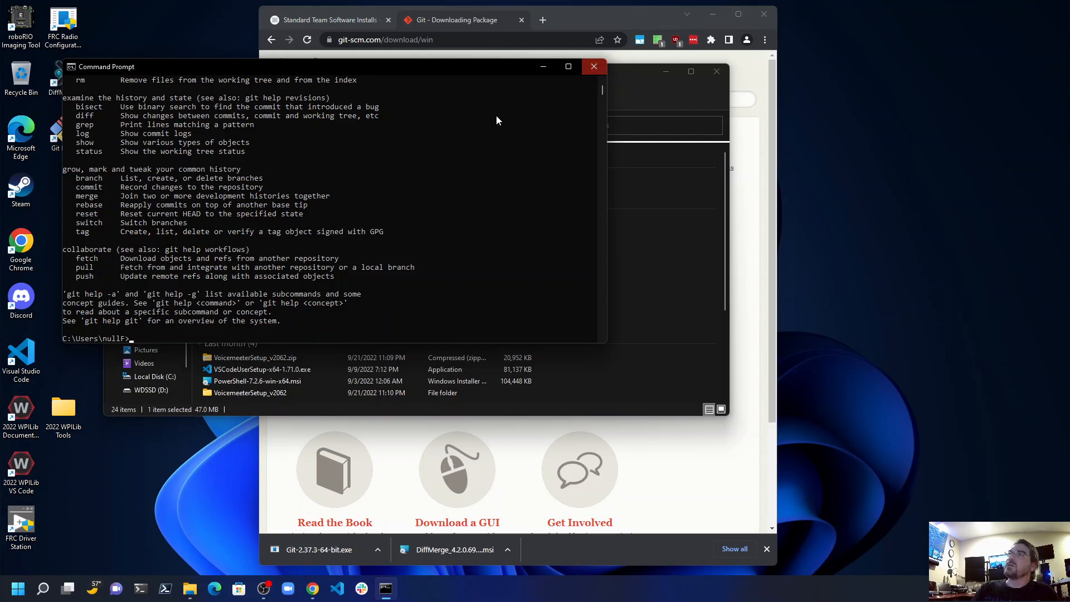
pyautogui.scroll(7, 442, 234)
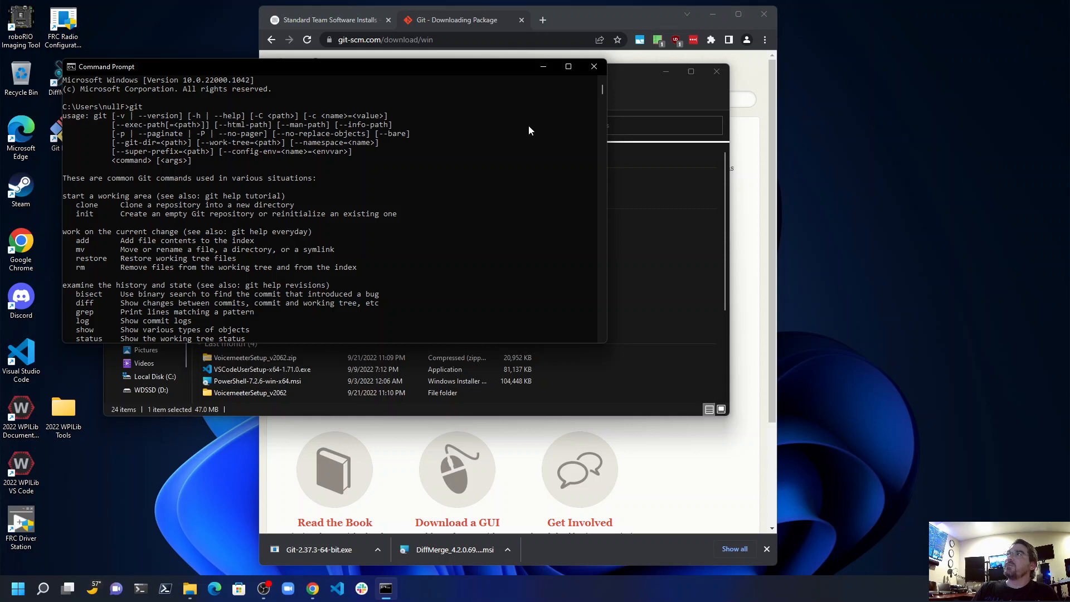
# Step: Close the Command Prompt and Downloads windows to return to the Git download page
pyautogui.click(595, 68)
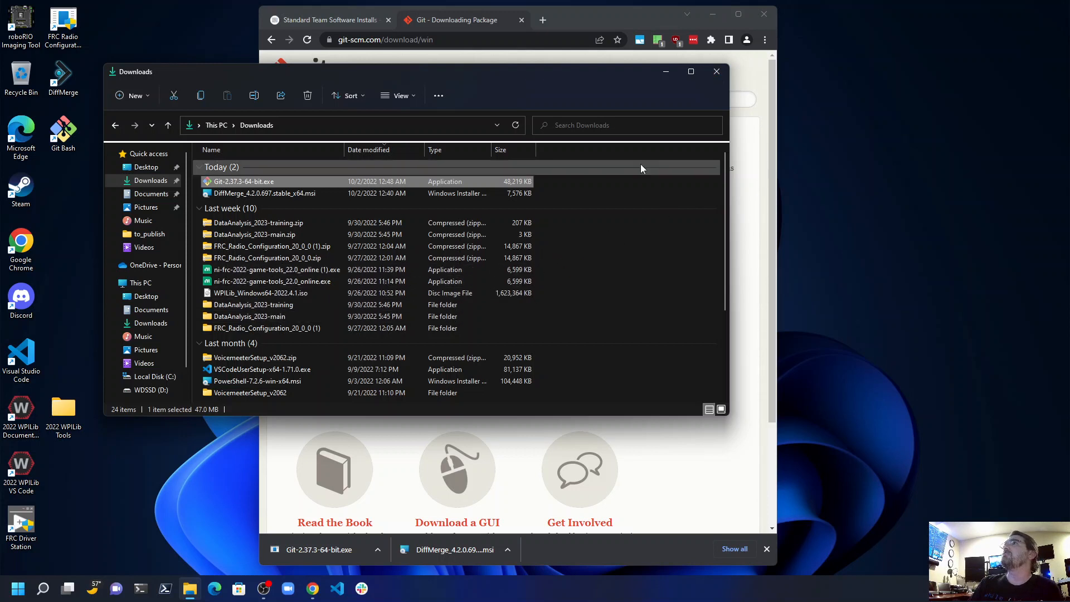
pyautogui.click(717, 75)
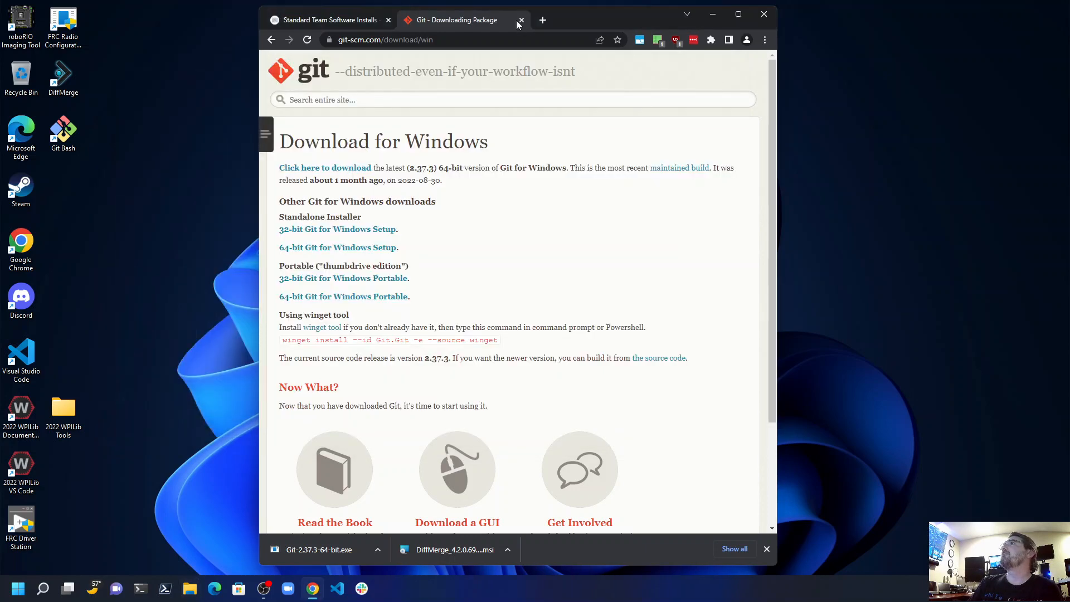